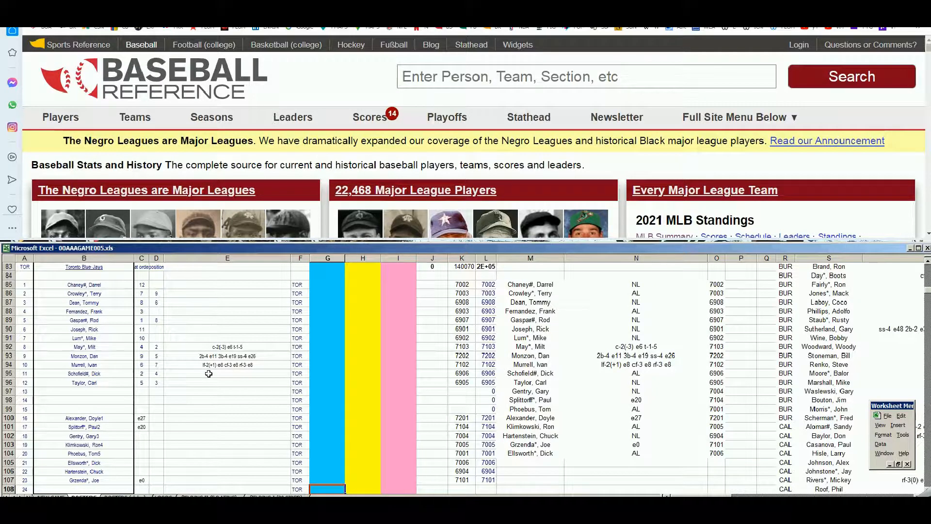
Look up Tommy Dean on Baseball Reference and examine his season-by-season batting statistics.
{"action": "left_click", "coordinate": [100, 302]}
{"action": "left_click", "coordinate": [456, 81]}
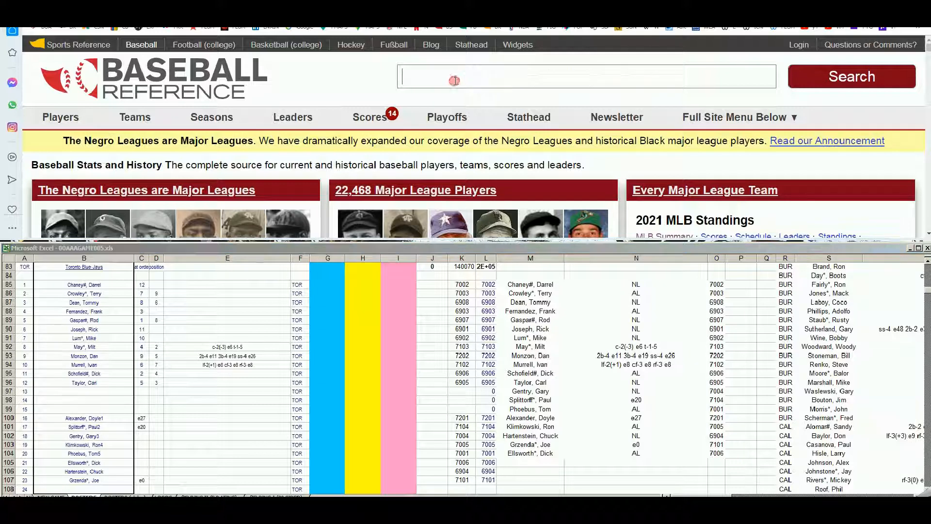
{"action": "type", "text": "dean"}
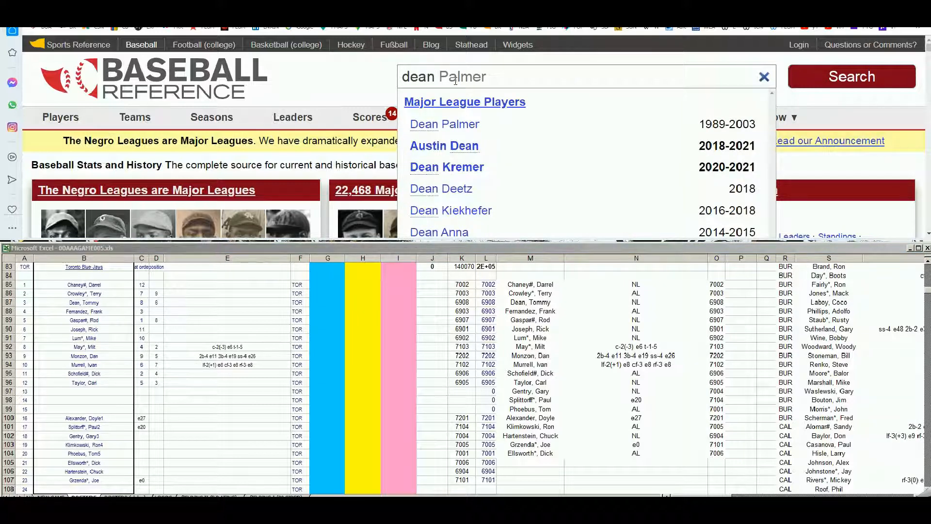
{"action": "key", "text": "Left"}
{"action": "type", "text": "tommy"}
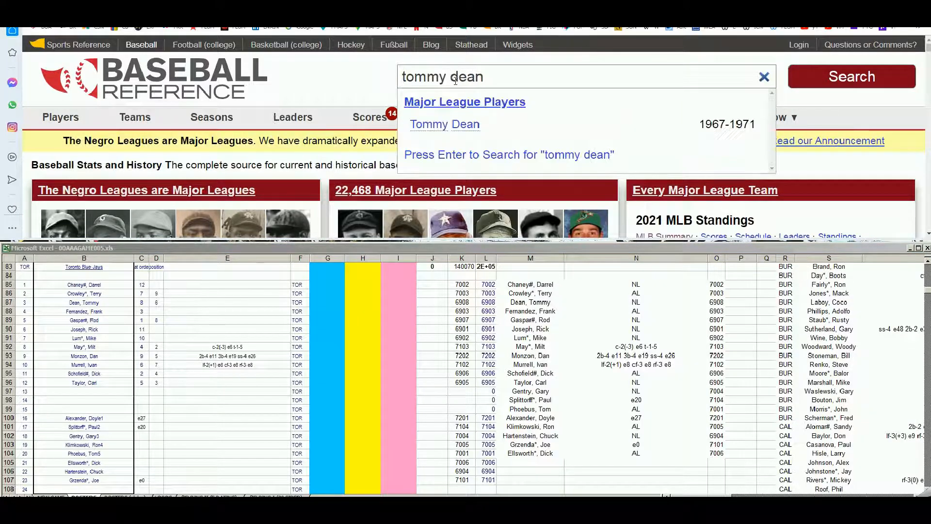
{"action": "left_click", "coordinate": [442, 126]}
{"action": "scroll", "coordinate": [476, 139], "scroll_direction": "down", "scroll_amount": 10}
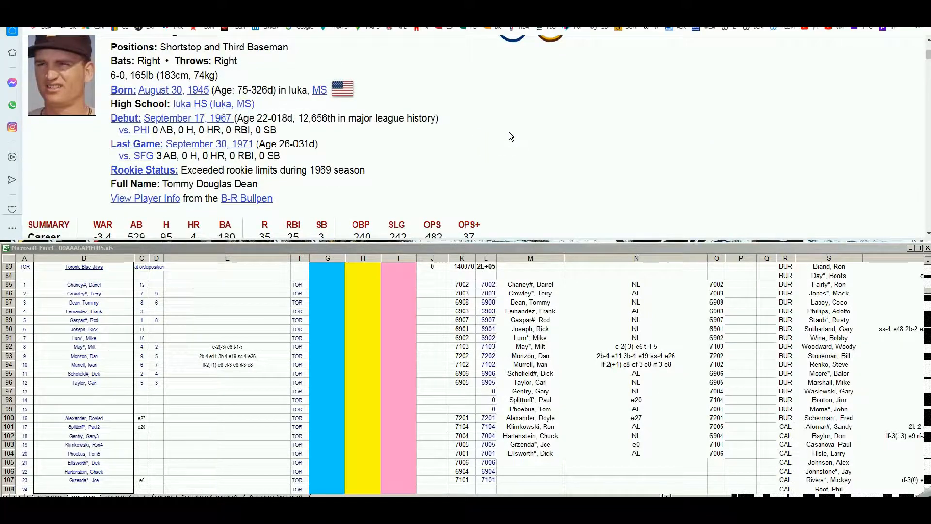
{"action": "scroll", "coordinate": [508, 140], "scroll_direction": "down", "scroll_amount": 2}
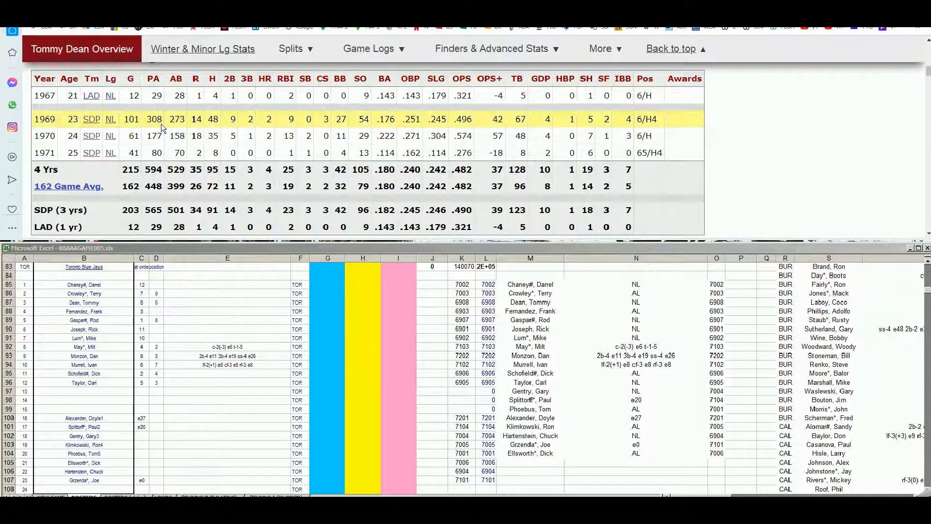
Open the 1970 roster PDF from the SOM Baseball Season Roster Page in a separate browser page.
{"action": "left_click", "coordinate": [32, 14]}
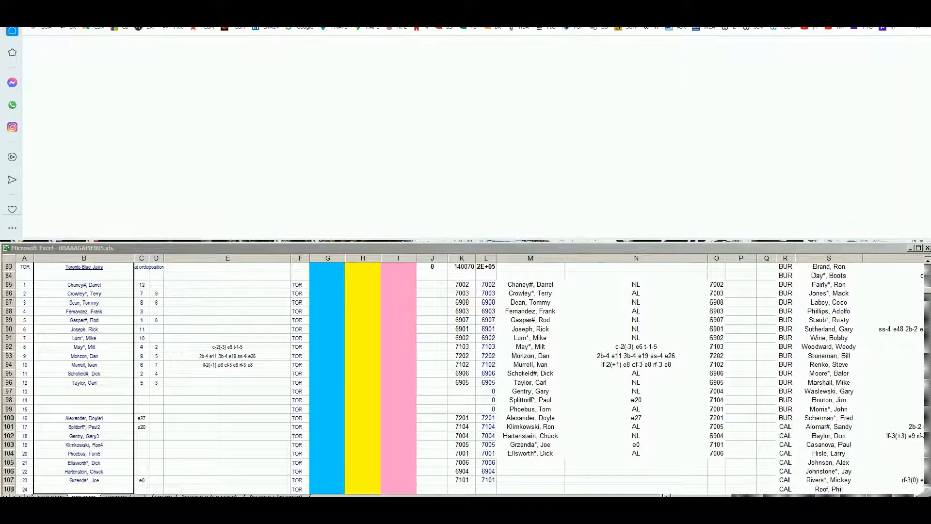
{"action": "type", "text": "super"}
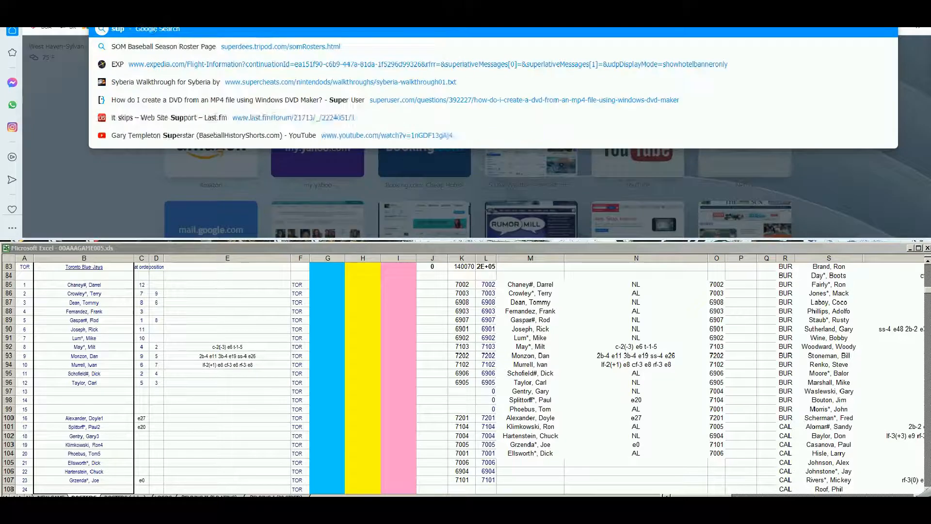
{"action": "left_click", "coordinate": [222, 46]}
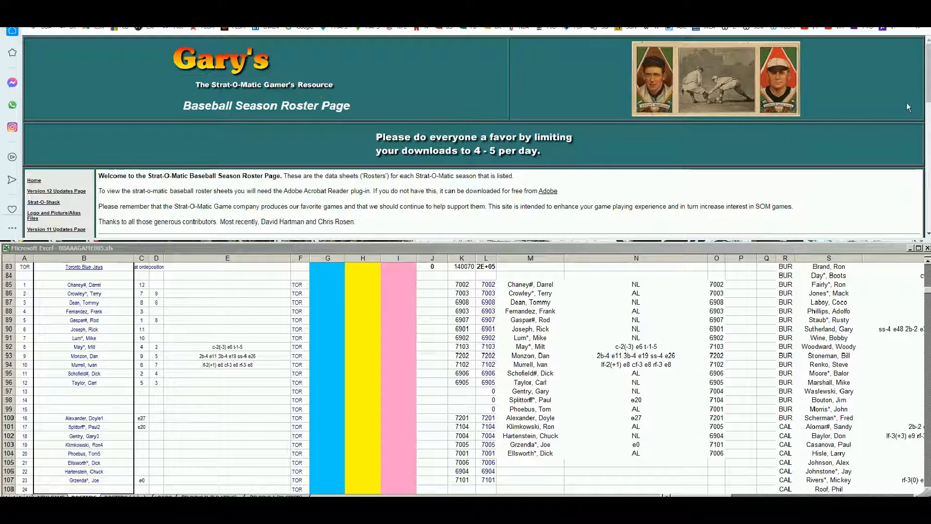
{"action": "left_click_drag", "start_coordinate": [928, 93], "coordinate": [928, 159]}
{"action": "left_click", "coordinate": [767, 93]}
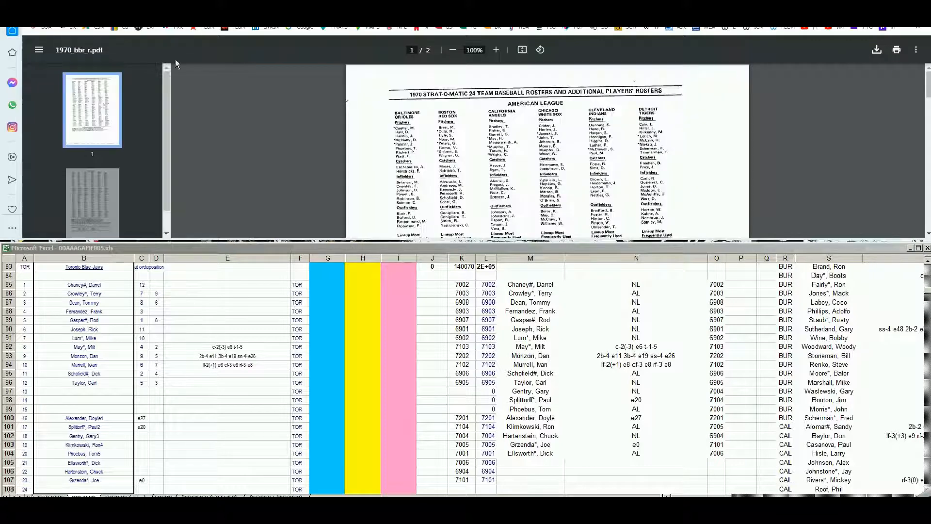
Check the National League rosters on page 2 of the 1970 PDF for Tommy Dean, then return to his statistics.
{"action": "left_click", "coordinate": [150, 10]}
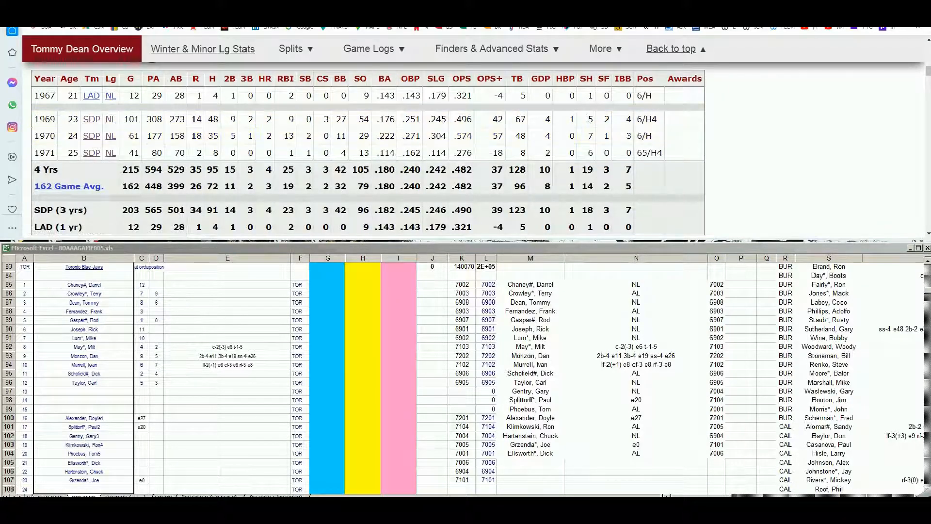
{"action": "left_click", "coordinate": [582, 10]}
{"action": "left_click_drag", "start_coordinate": [927, 94], "coordinate": [921, 197]}
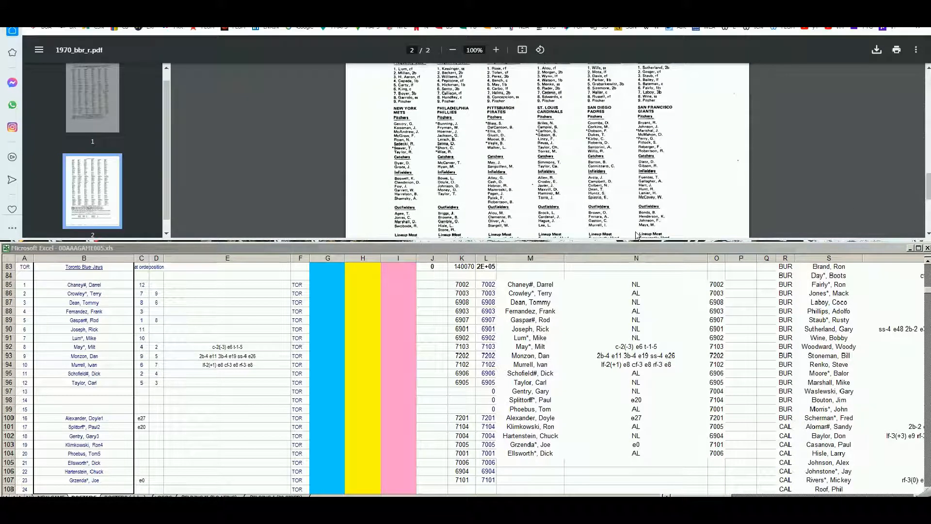
{"action": "key", "text": "ctrl+Tab"}
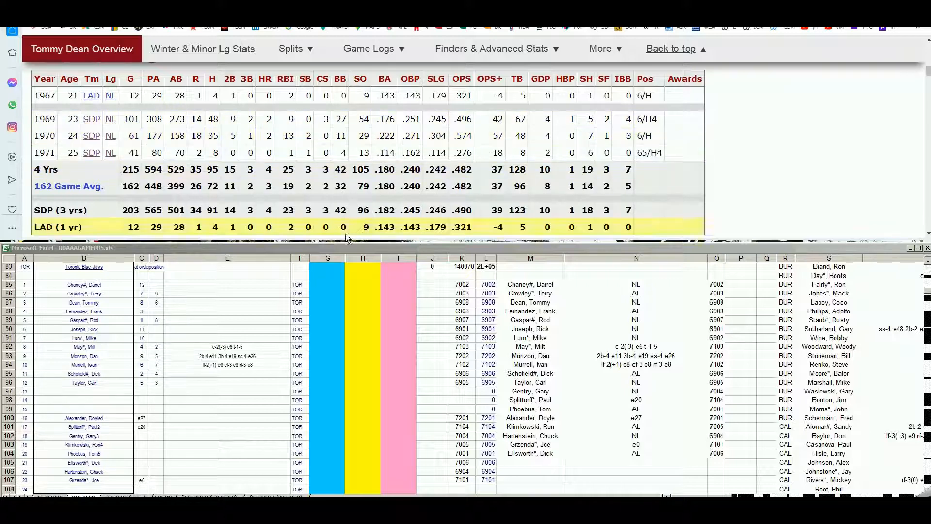
Enter 100 in the yellow column H for Tommy Dean in the Toronto Blue Jays roster sheet.
{"action": "left_click", "coordinate": [330, 305]}
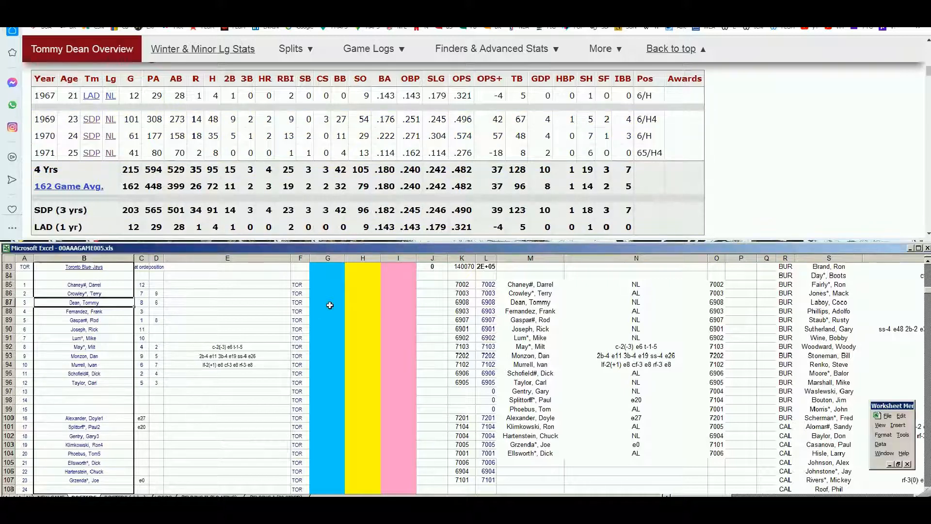
{"action": "left_click", "coordinate": [330, 305]}
{"action": "key", "text": "Right"}
{"action": "type", "text": "100"}
{"action": "key", "text": "Return"}
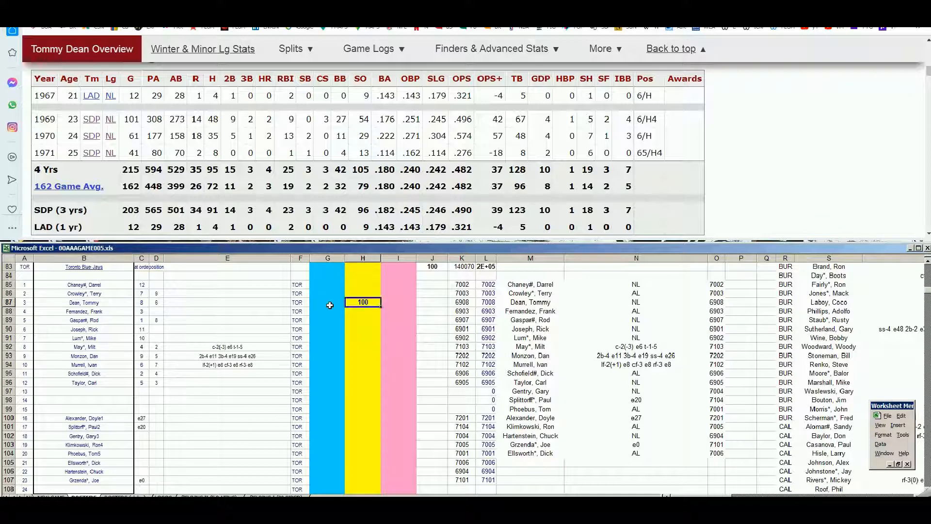
{"action": "key", "text": "Left"}
{"action": "key", "text": "Down"}
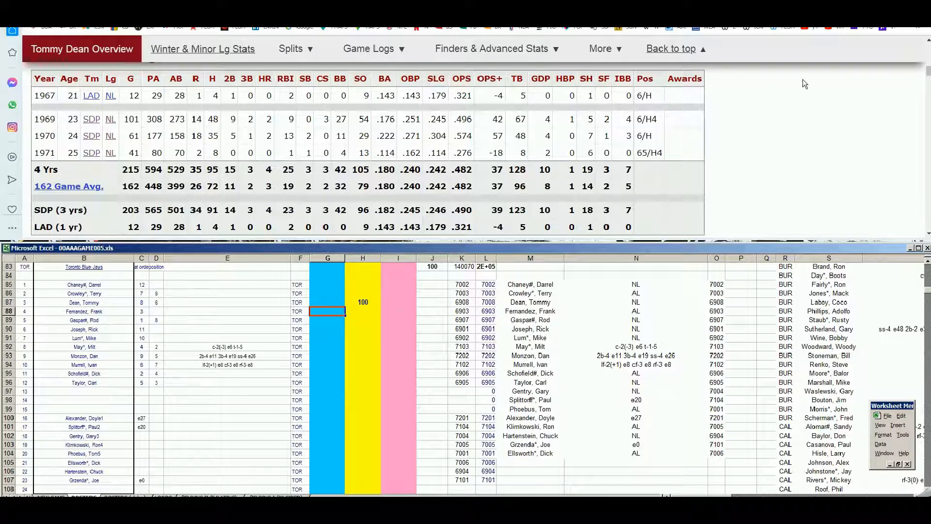
Search Baseball Reference for Frank Fernandez and open his player page.
{"action": "scroll", "coordinate": [928, 74], "scroll_direction": "up", "scroll_amount": 5}
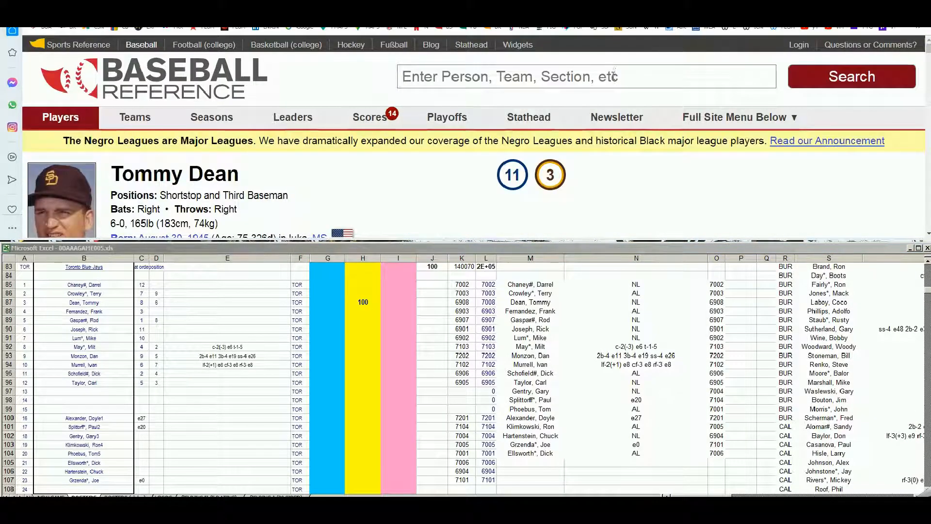
{"action": "left_click", "coordinate": [613, 76]}
{"action": "type", "text": "frank fer"}
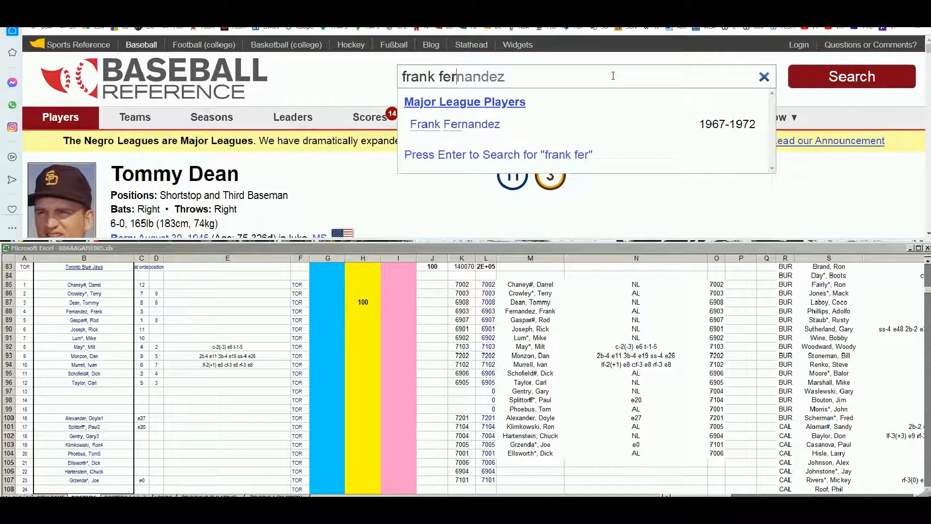
{"action": "left_click", "coordinate": [485, 121]}
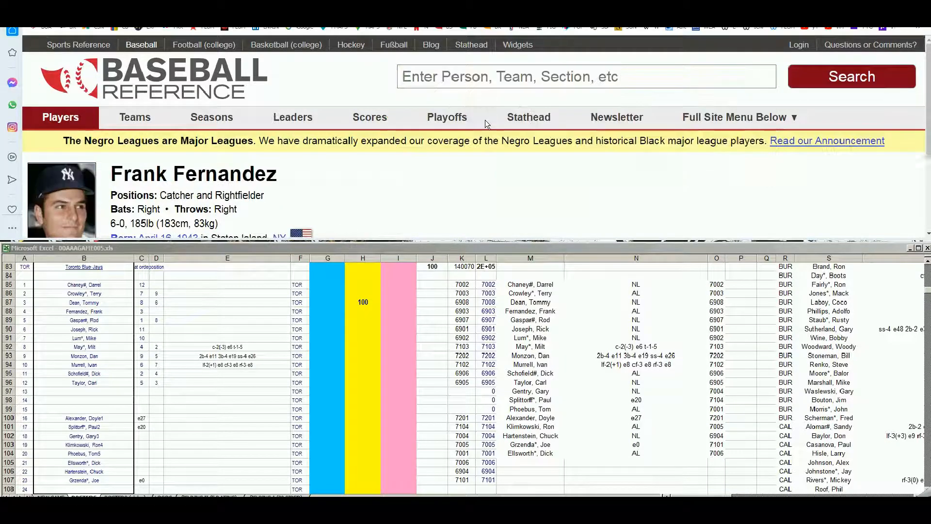
Review Frank Fernandez's season batting table and enter 10000 in the blue column G of his roster row.
{"action": "scroll", "coordinate": [534, 139], "scroll_direction": "down", "scroll_amount": 10}
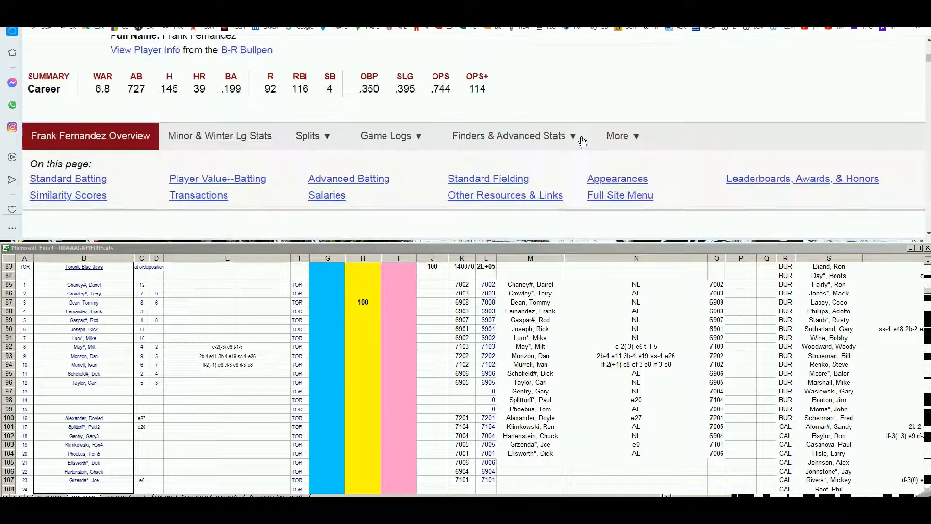
{"action": "mouse_move", "coordinate": [583, 138]}
{"action": "scroll", "coordinate": [583, 139], "scroll_direction": "down", "scroll_amount": 2}
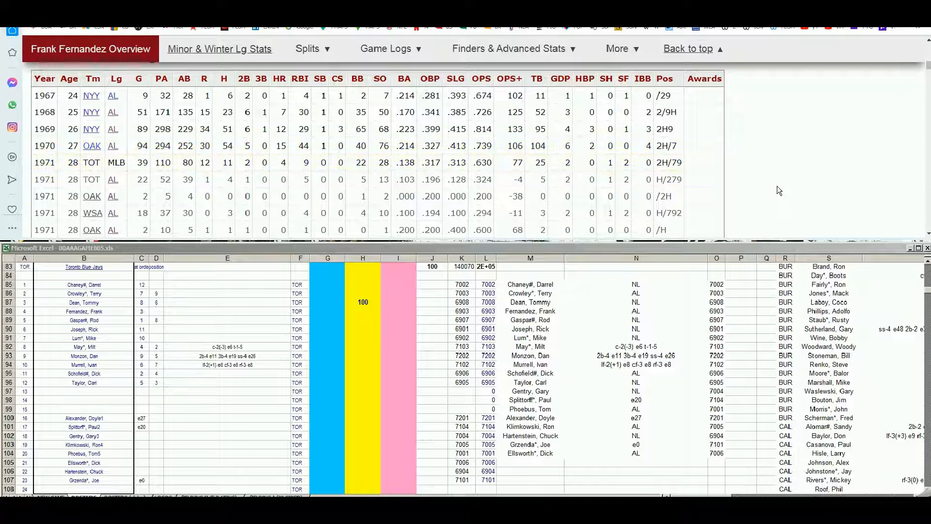
{"action": "scroll", "coordinate": [928, 235], "scroll_direction": "down", "scroll_amount": 2}
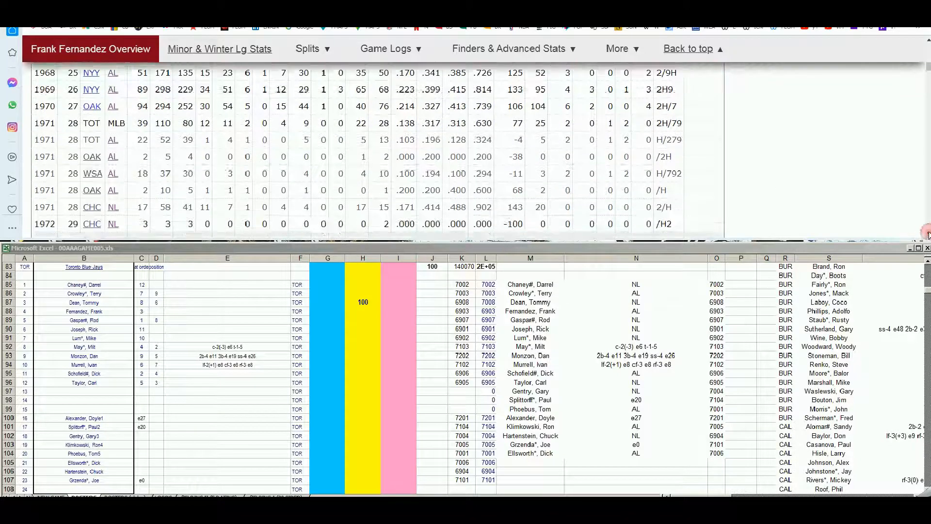
{"action": "left_click", "coordinate": [364, 315]}
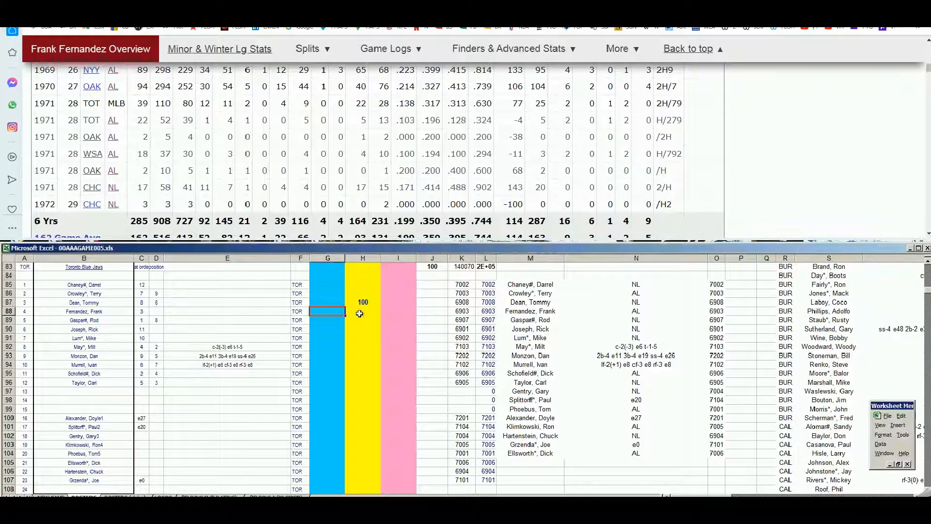
{"action": "type", "text": "10000"}
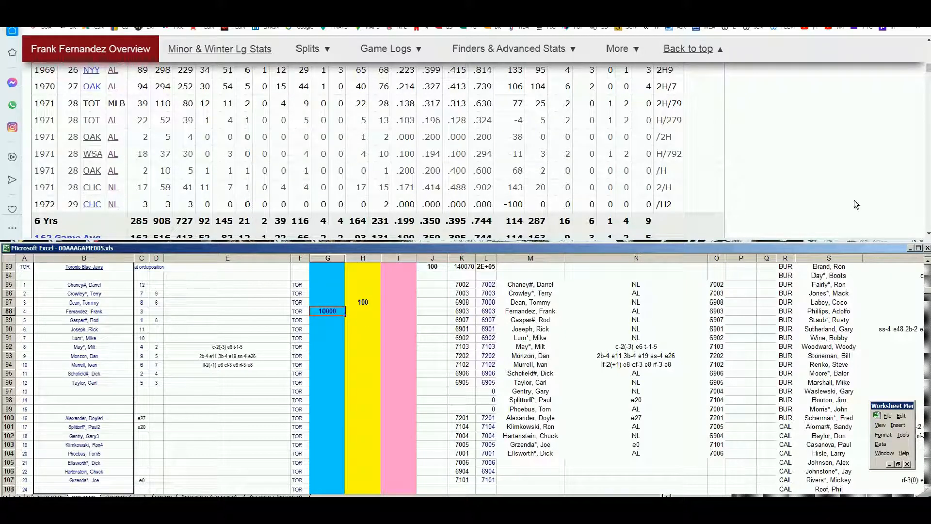
Search Baseball Reference for Gaspar, open Rod Gaspar's page and examine his season batting statistics.
{"action": "left_click_drag", "start_coordinate": [928, 68], "coordinate": [927, 51]}
{"action": "left_click", "coordinate": [636, 79]}
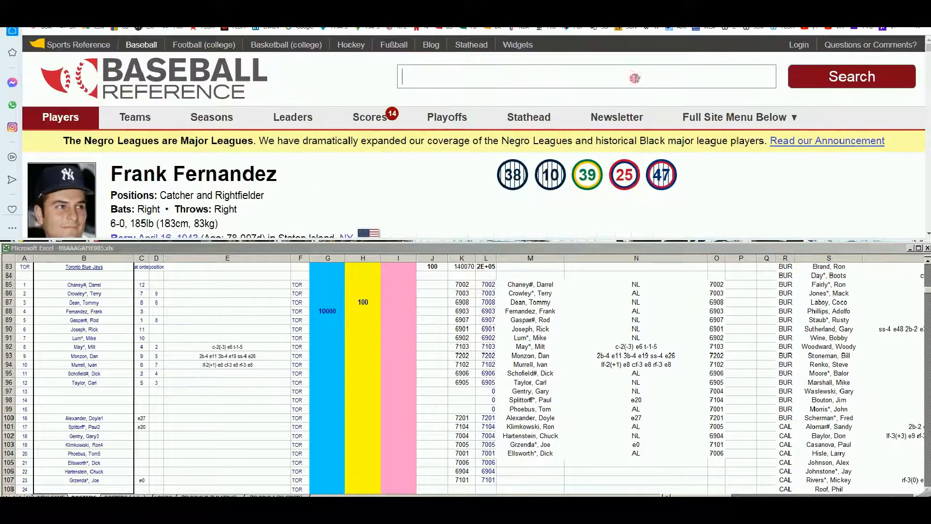
{"action": "type", "text": "gaspar"}
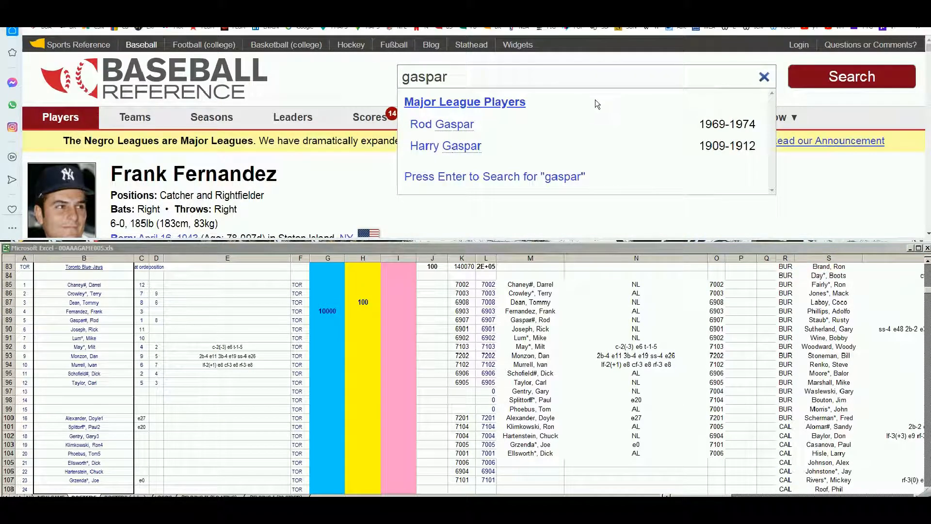
{"action": "left_click", "coordinate": [466, 129]}
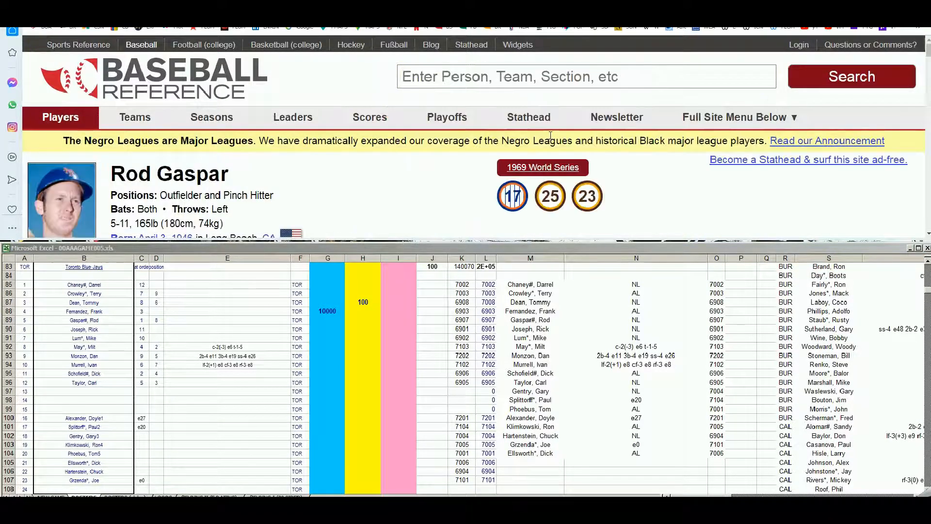
{"action": "scroll", "coordinate": [552, 144], "scroll_direction": "down", "scroll_amount": 10}
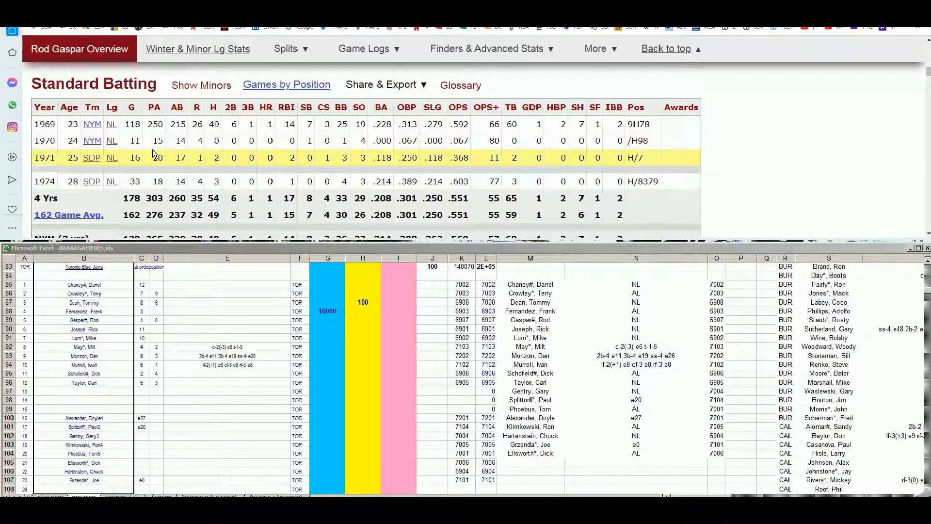
Enter 1 in the pink column I for Rod Gaspar in the Toronto roster.
{"action": "left_click", "coordinate": [338, 324]}
{"action": "key", "text": "Return"}
{"action": "key", "text": "Right"}
{"action": "key", "text": "Right"}
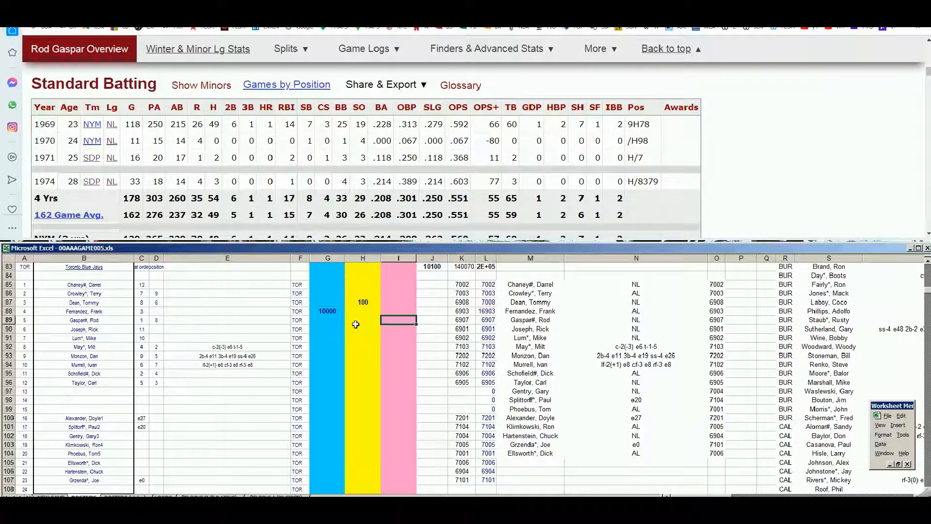
{"action": "type", "text": "1"}
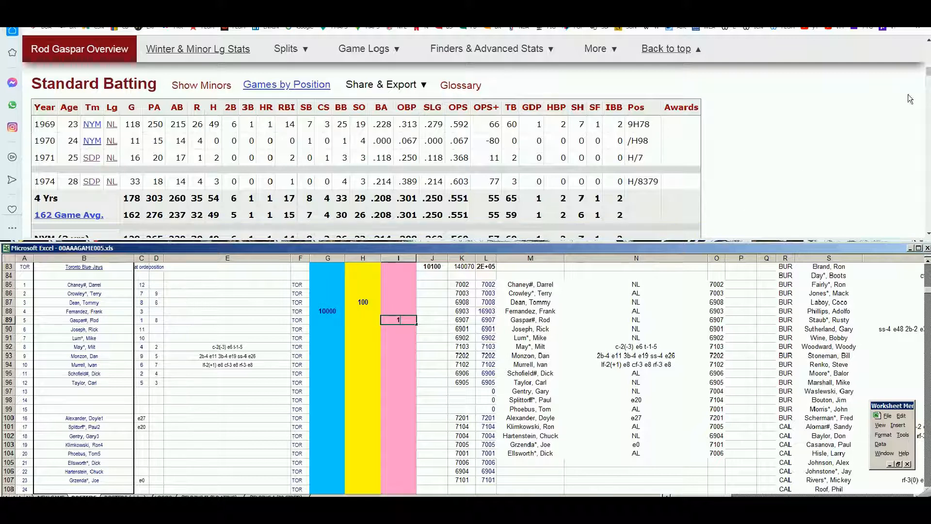
Look up Rick Joseph's season batting statistics on Baseball Reference and check the Philadelphia Phillies list in the 1970 roster PDF.
{"action": "left_click_drag", "start_coordinate": [928, 72], "coordinate": [928, 46]}
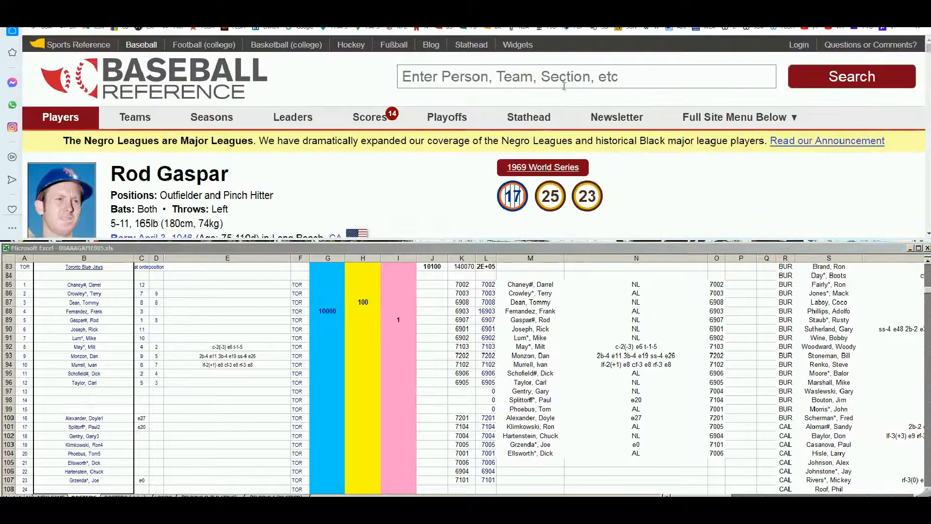
{"action": "left_click", "coordinate": [542, 71]}
{"action": "type", "text": "rick jos"}
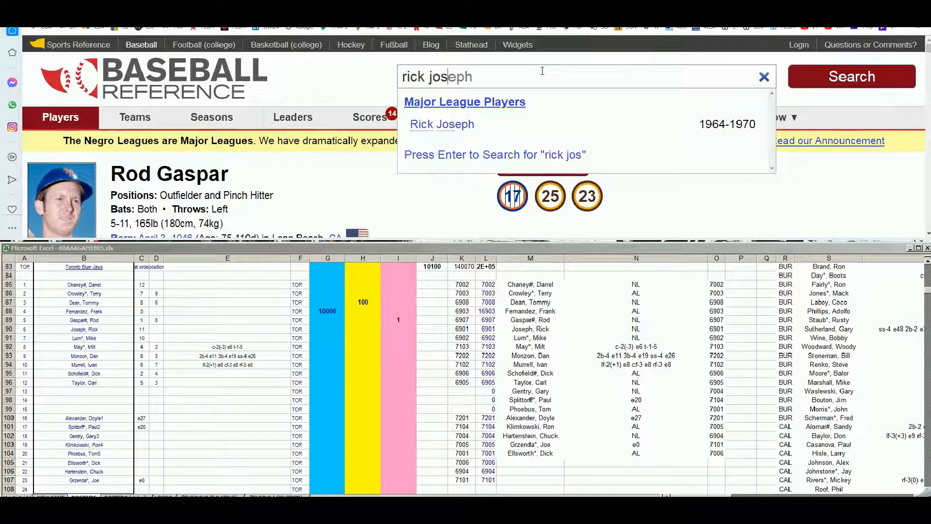
{"action": "left_click", "coordinate": [467, 125]}
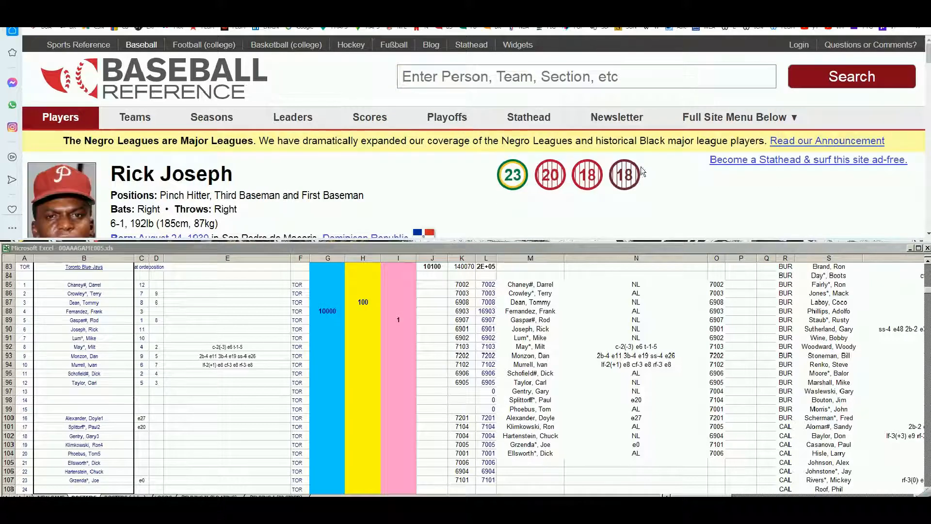
{"action": "scroll", "coordinate": [648, 162], "scroll_direction": "down", "scroll_amount": 2}
{"action": "scroll", "coordinate": [651, 161], "scroll_direction": "down", "scroll_amount": 6}
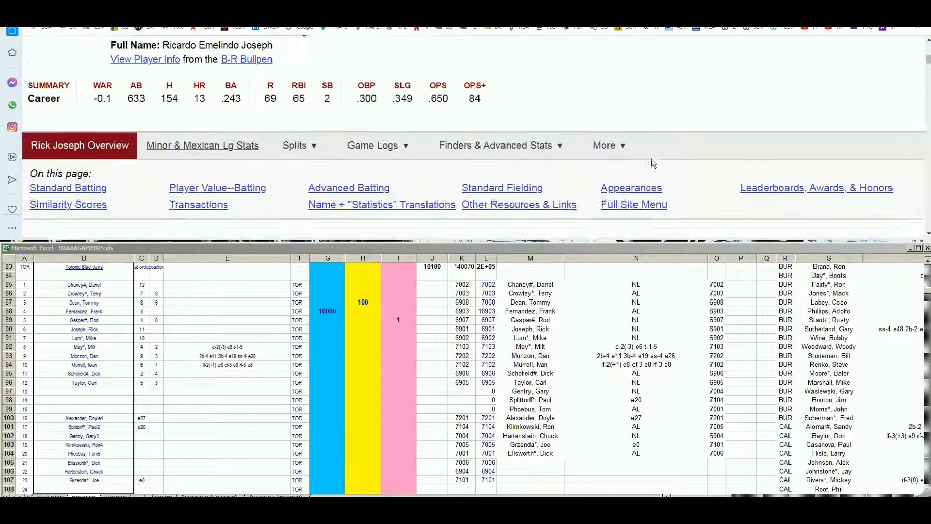
{"action": "scroll", "coordinate": [655, 160], "scroll_direction": "down", "scroll_amount": 1}
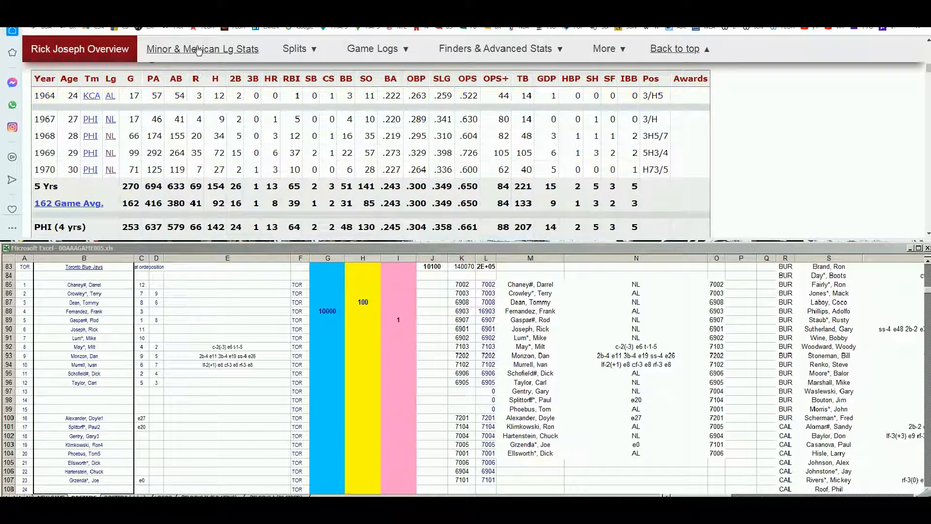
{"action": "key", "text": "ctrl+Tab"}
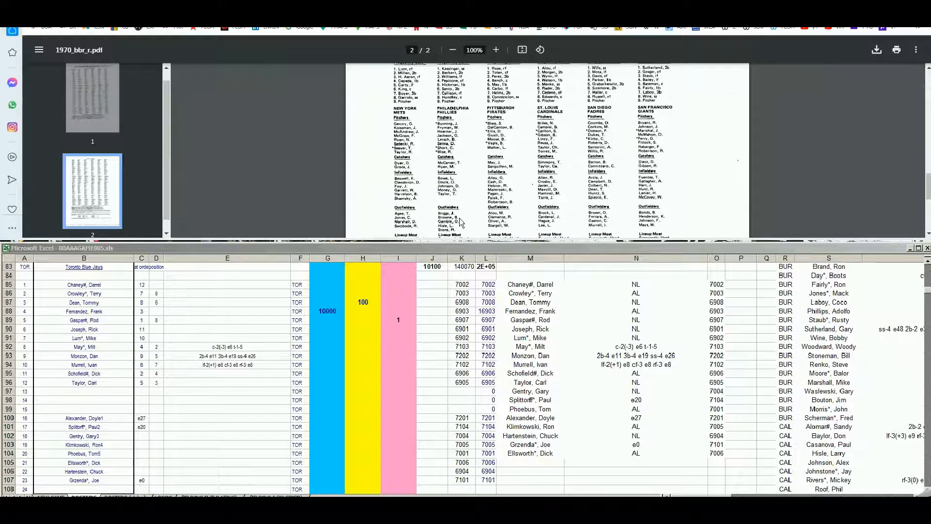
Check the additional National League players in the 1970 roster PDF and enter 100 in yellow column H for Rick Joseph.
{"action": "left_click_drag", "start_coordinate": [926, 197], "coordinate": [926, 209]}
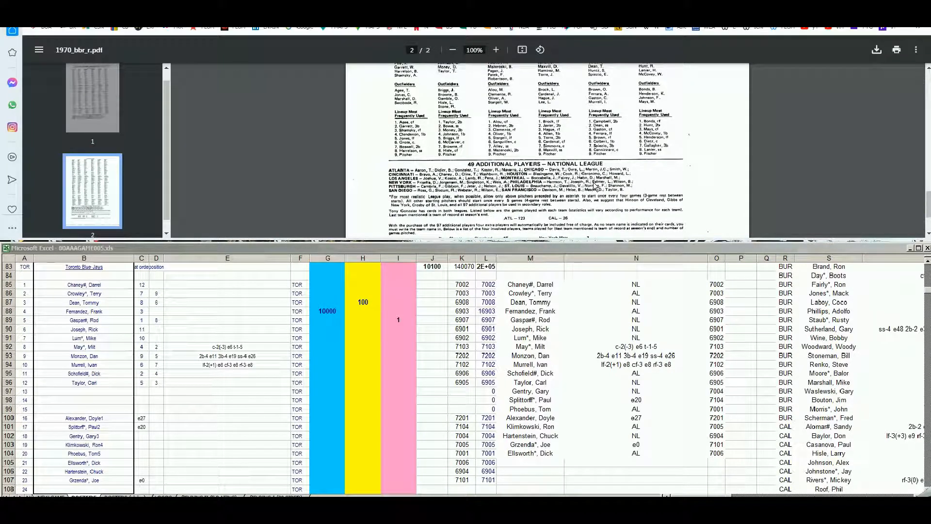
{"action": "left_click", "coordinate": [391, 318]}
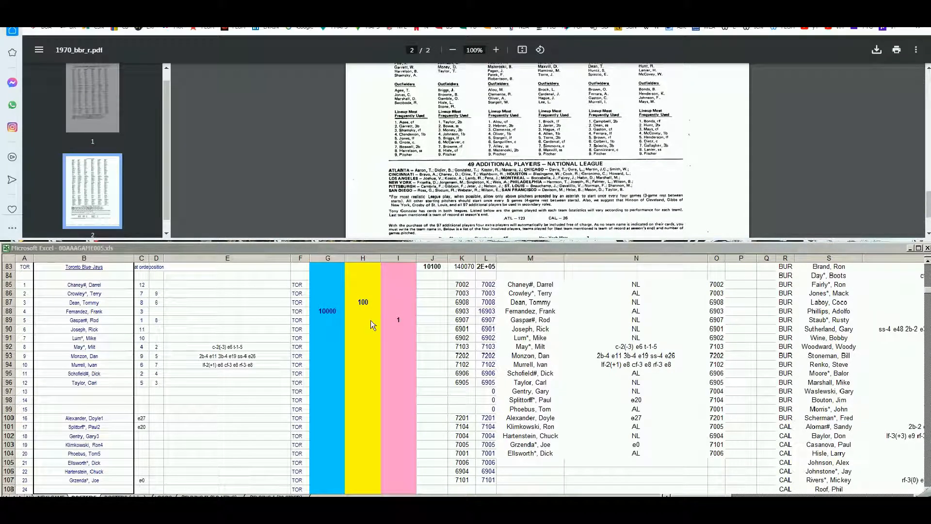
{"action": "left_click", "coordinate": [362, 344]}
{"action": "key", "text": "Up"}
{"action": "key", "text": "Up"}
{"action": "key", "text": "Up"}
{"action": "key", "text": "Down"}
{"action": "type", "text": "1"}
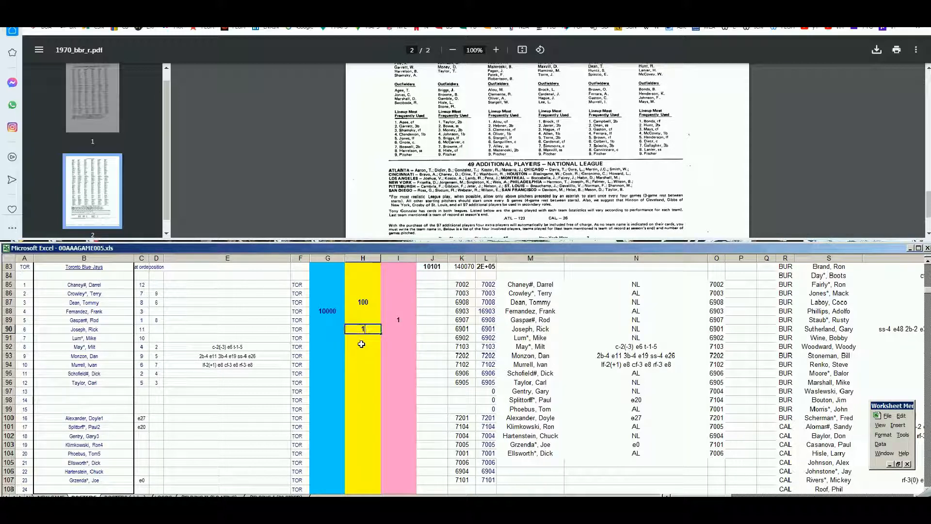
{"action": "type", "text": "00"}
{"action": "key", "text": "Return"}
{"action": "key", "text": "Up"}
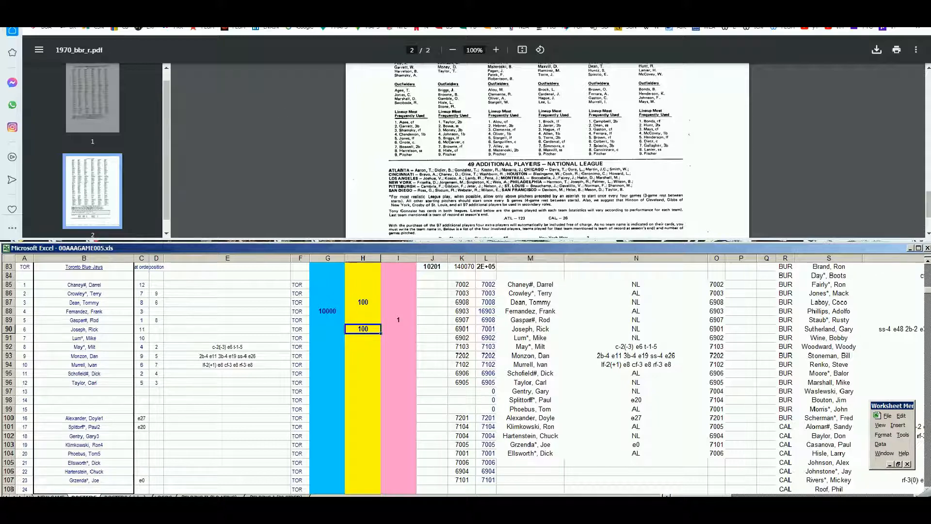
Search Baseball Reference for Lum, open Mike Lum's page and examine his season batting statistics.
{"action": "left_click", "coordinate": [204, 5]}
{"action": "scroll", "coordinate": [766, 129], "scroll_direction": "up", "scroll_amount": 10}
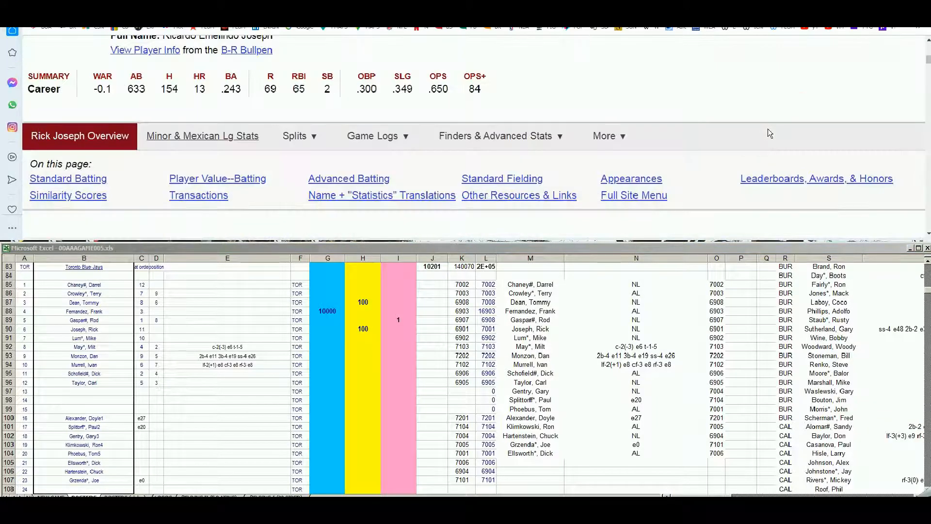
{"action": "left_click", "coordinate": [484, 76]}
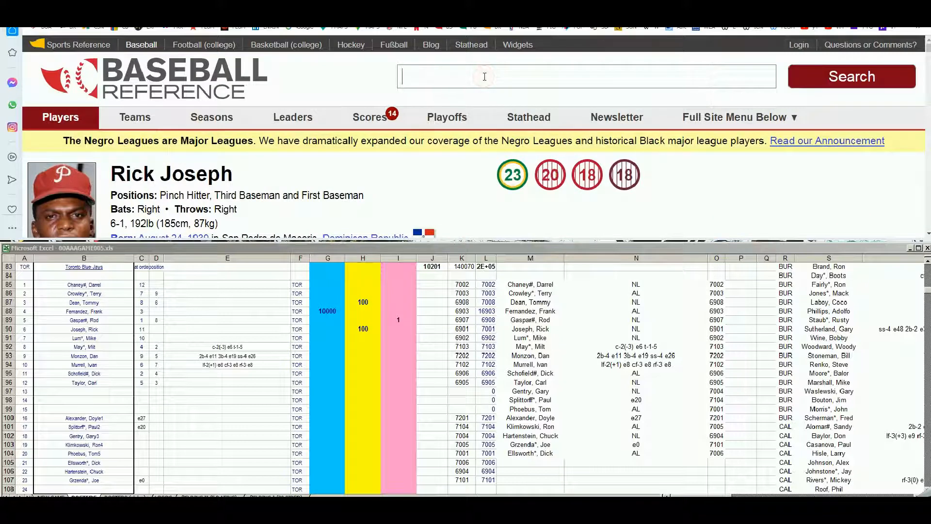
{"action": "type", "text": "lum"}
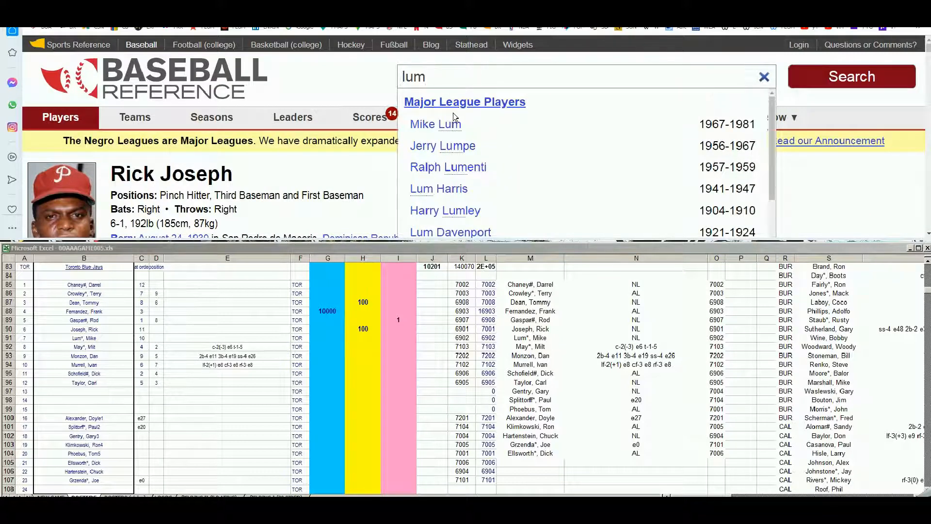
{"action": "left_click", "coordinate": [443, 123]}
{"action": "scroll", "coordinate": [377, 150], "scroll_direction": "down", "scroll_amount": 2}
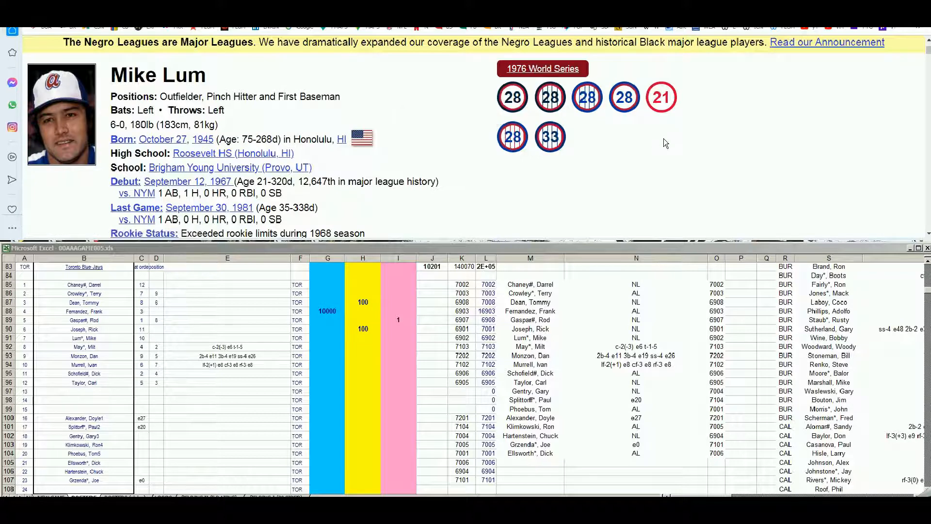
{"action": "scroll", "coordinate": [664, 138], "scroll_direction": "down", "scroll_amount": 4}
{"action": "scroll", "coordinate": [664, 140], "scroll_direction": "down", "scroll_amount": 6}
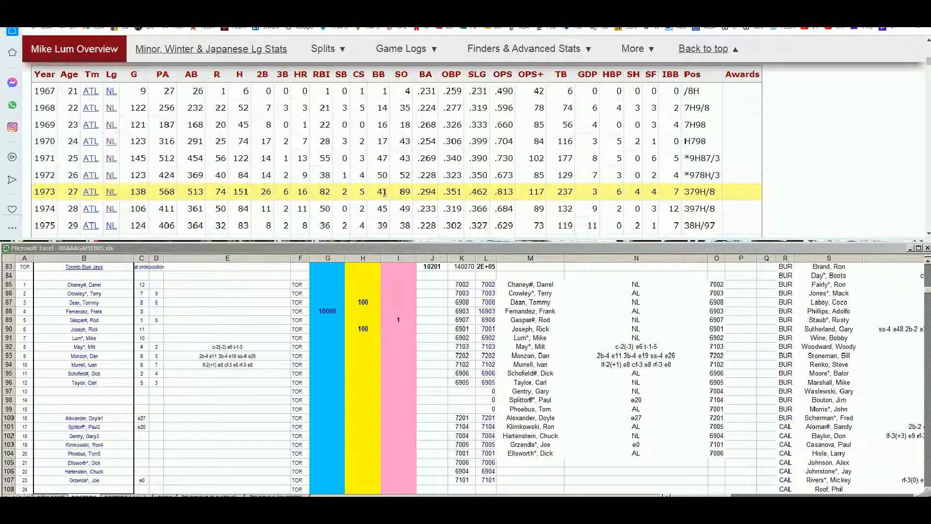
Enter 10000 in the blue column G for Mike Lum in the Toronto roster.
{"action": "left_click", "coordinate": [324, 355]}
{"action": "key", "text": "Left"}
{"action": "key", "text": "Down"}
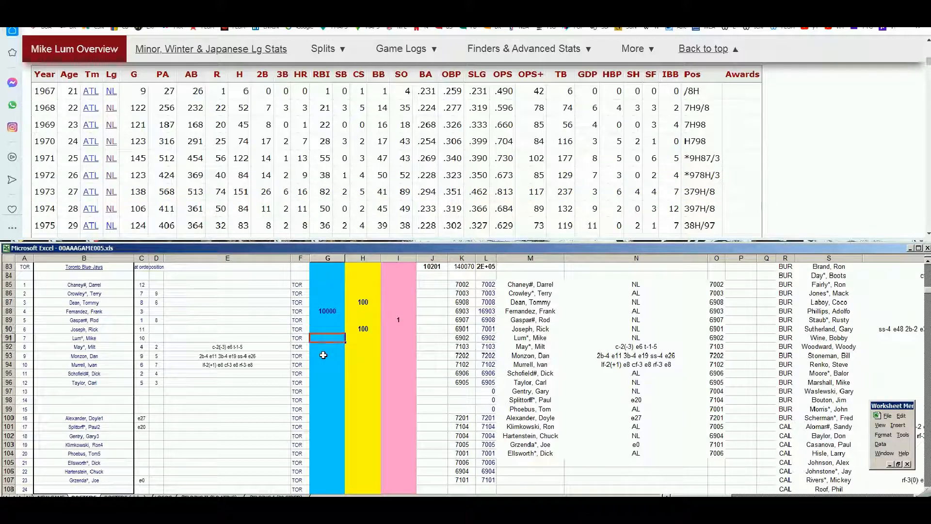
{"action": "type", "text": "10000"}
{"action": "key", "text": "Return"}
Look up the Dick Schofield who played 1953-1971 on Baseball Reference and examine his season batting statistics.
{"action": "left_click", "coordinate": [703, 49]}
{"action": "left_click", "coordinate": [534, 80]}
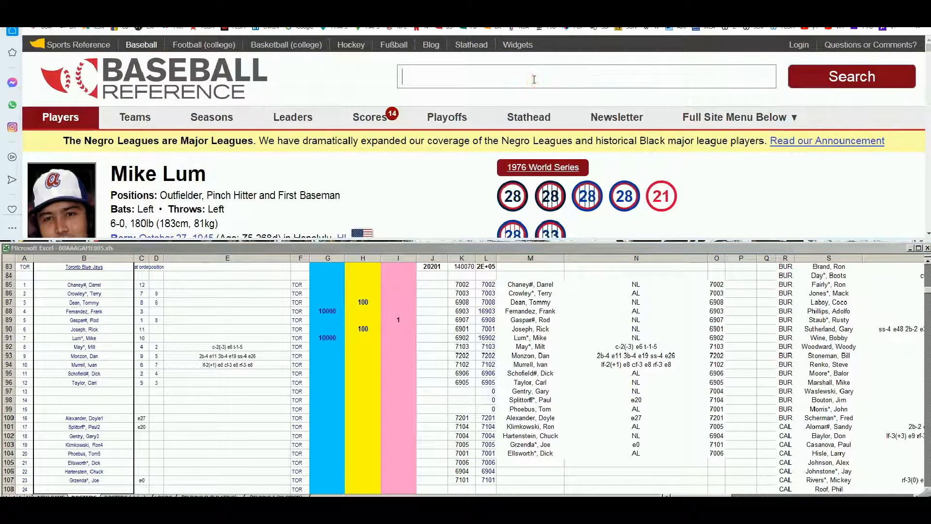
{"action": "type", "text": "schof"}
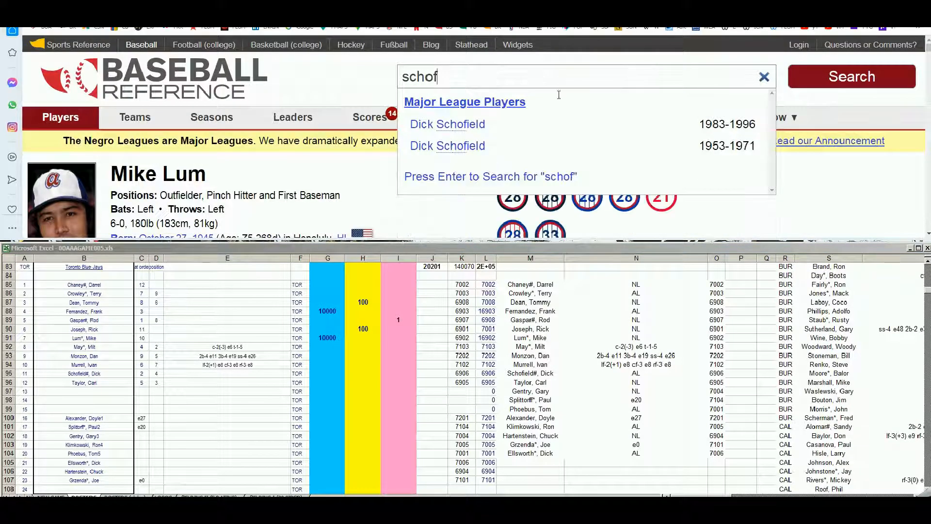
{"action": "left_click", "coordinate": [475, 147]}
{"action": "scroll", "coordinate": [511, 154], "scroll_direction": "down", "scroll_amount": 6}
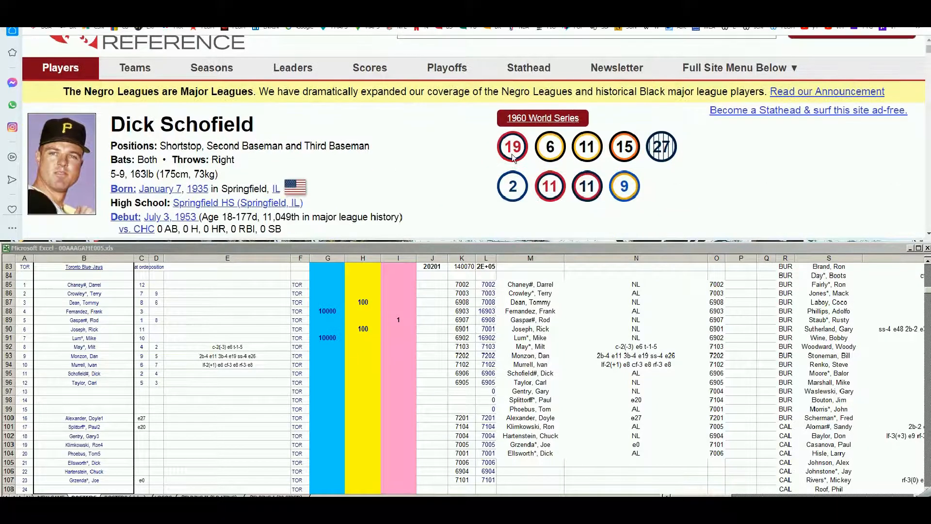
{"action": "scroll", "coordinate": [516, 146], "scroll_direction": "down", "scroll_amount": 10}
{"action": "left_click", "coordinate": [265, 157]}
{"action": "scroll", "coordinate": [264, 166], "scroll_direction": "down", "scroll_amount": 1}
{"action": "scroll", "coordinate": [264, 166], "scroll_direction": "down", "scroll_amount": 2}
{"action": "left_click", "coordinate": [263, 162]}
{"action": "scroll", "coordinate": [265, 162], "scroll_direction": "down", "scroll_amount": 2}
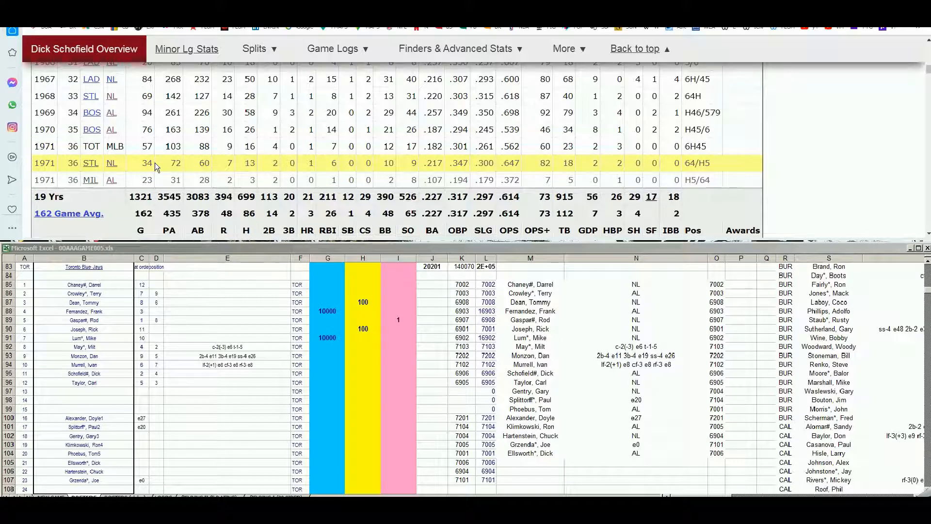
Enter 1 in the pink column I for Dick Schofield in the Toronto roster.
{"action": "left_click", "coordinate": [366, 348]}
{"action": "key", "text": "Down"}
{"action": "key", "text": "Down"}
{"action": "key", "text": "Down"}
{"action": "key", "text": "Down"}
{"action": "key", "text": "Right"}
{"action": "key", "text": "Right"}
{"action": "type", "text": "1"}
{"action": "key", "text": "Return"}
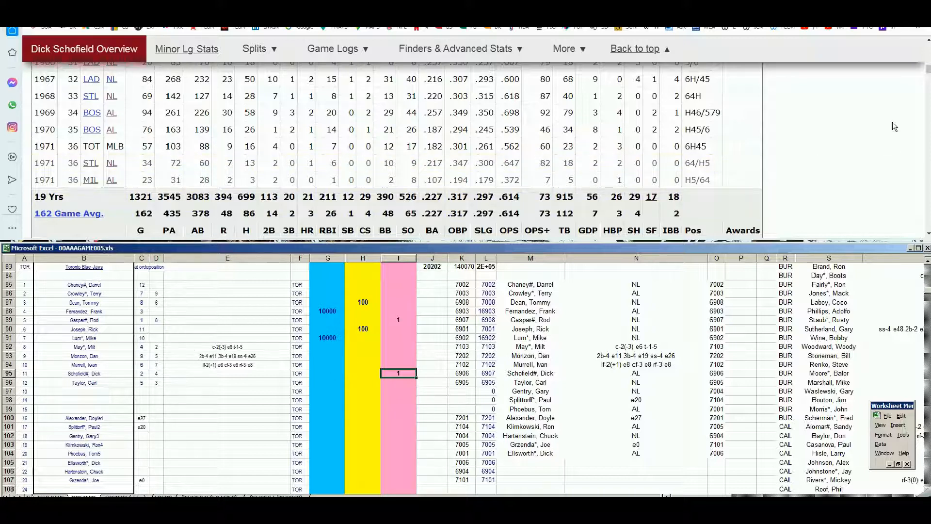
Search Baseball Reference for Carl Taylor, open his page and examine his season batting statistics.
{"action": "left_click", "coordinate": [635, 48]}
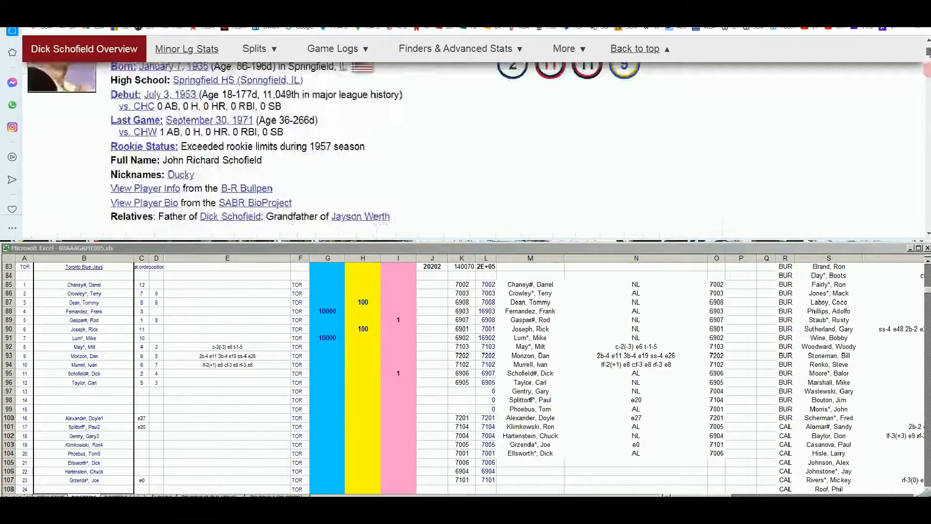
{"action": "left_click", "coordinate": [636, 79]}
{"action": "type", "text": "carl tay"}
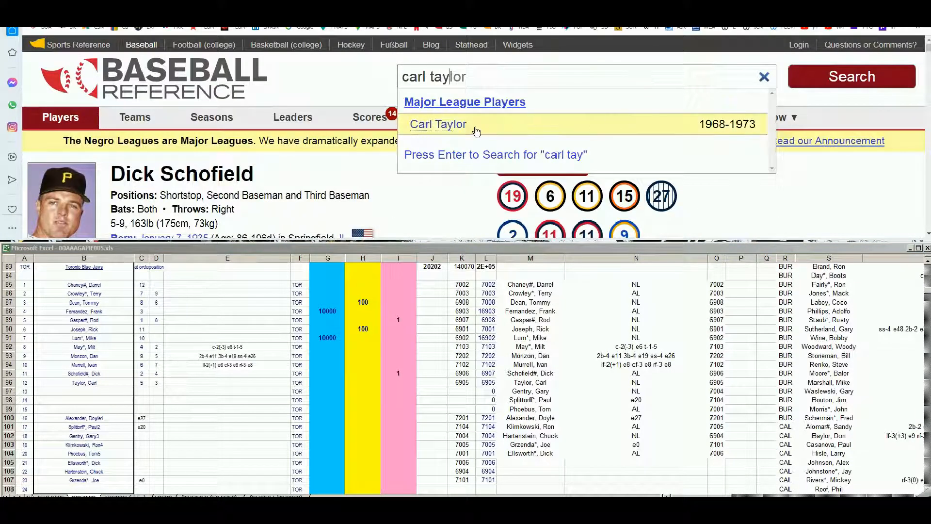
{"action": "left_click", "coordinate": [459, 127]}
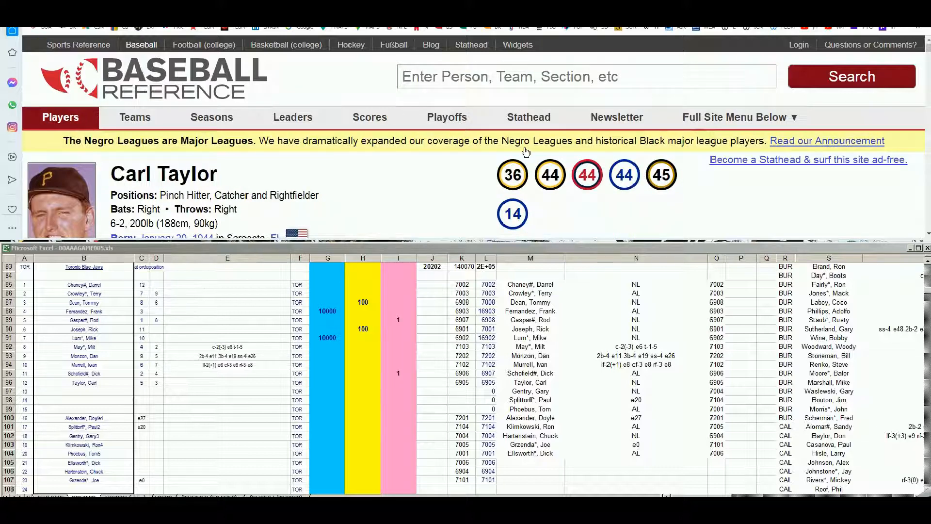
{"action": "scroll", "coordinate": [527, 152], "scroll_direction": "down", "scroll_amount": 3}
{"action": "scroll", "coordinate": [498, 99], "scroll_direction": "down", "scroll_amount": 5}
{"action": "scroll", "coordinate": [533, 109], "scroll_direction": "down", "scroll_amount": 7}
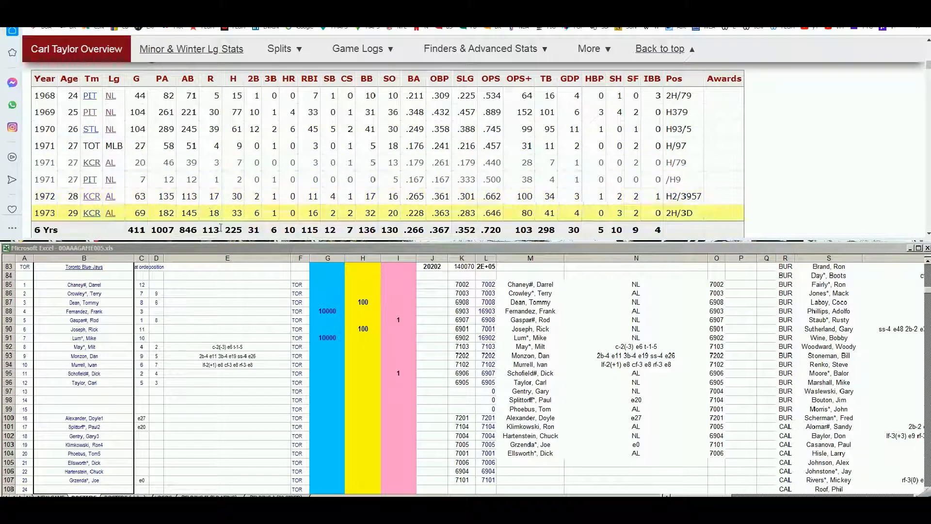
{"action": "double_click", "coordinate": [318, 382]}
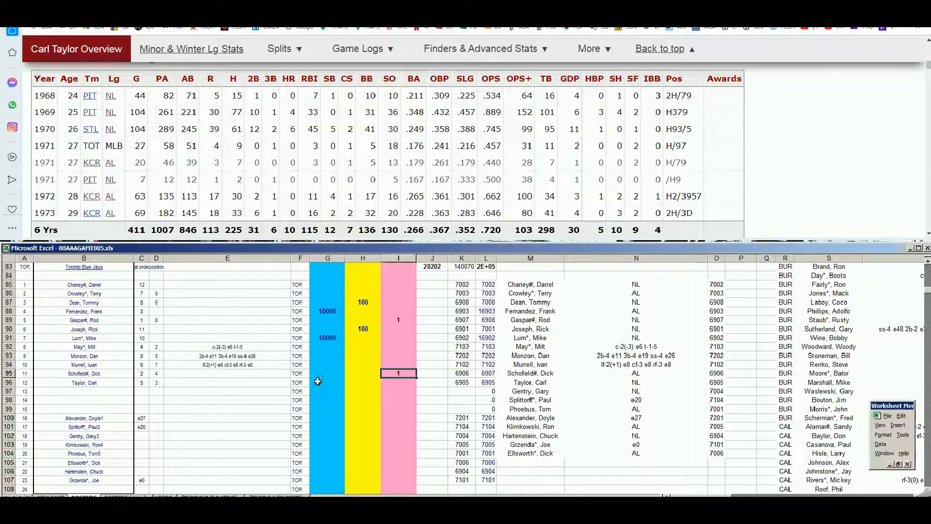
{"action": "type", "text": "10000"}
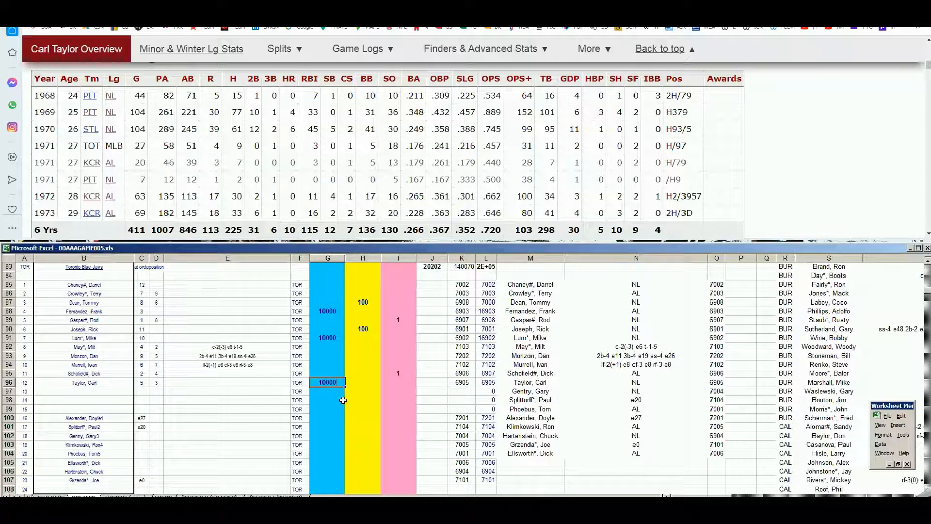
{"action": "key", "text": "Return"}
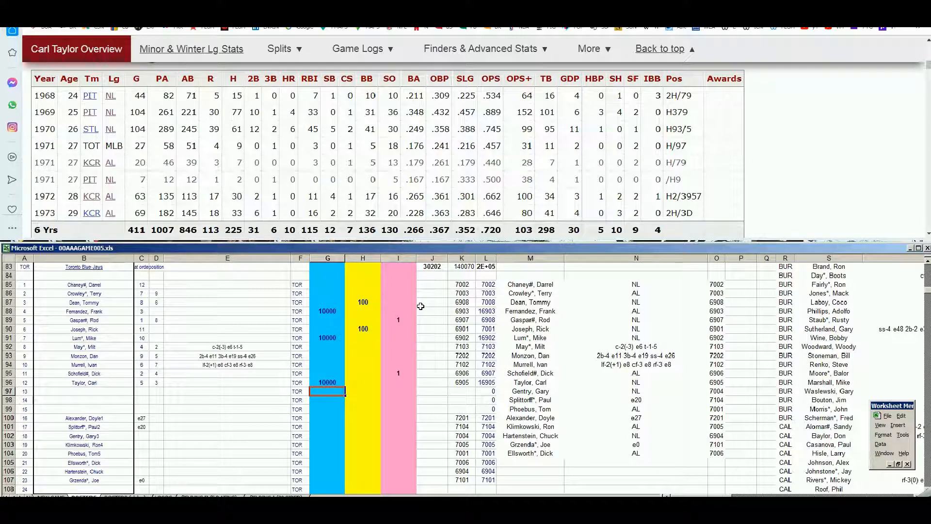
Look up Chuck Hartenstein on Baseball Reference and examine his 1969 and 1970 season pitching statistics.
{"action": "left_click_drag", "start_coordinate": [927, 67], "coordinate": [927, 42]}
{"action": "left_click", "coordinate": [643, 76]}
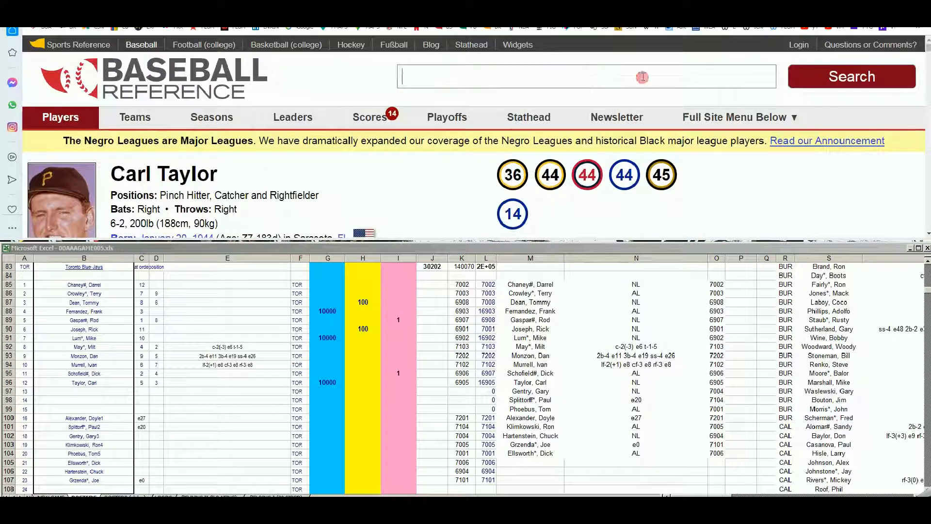
{"action": "type", "text": "chuck"}
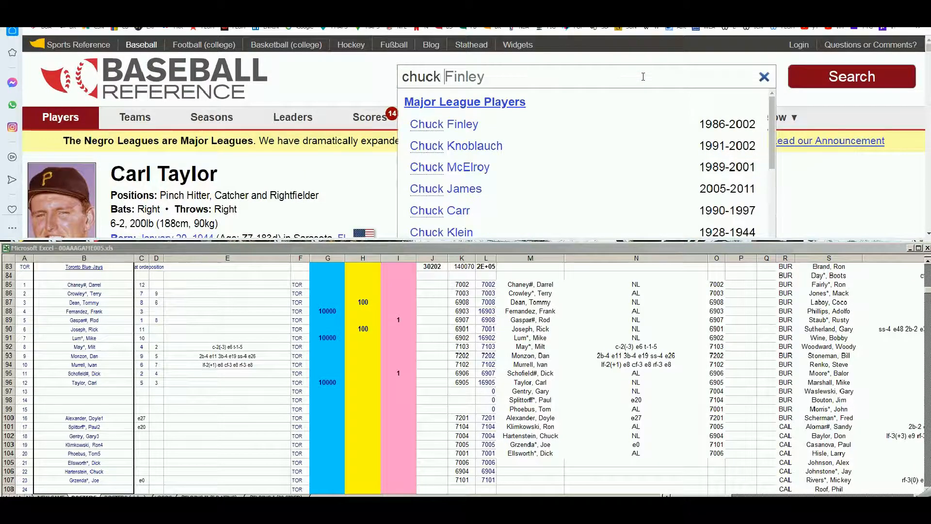
{"action": "type", "text": "har"}
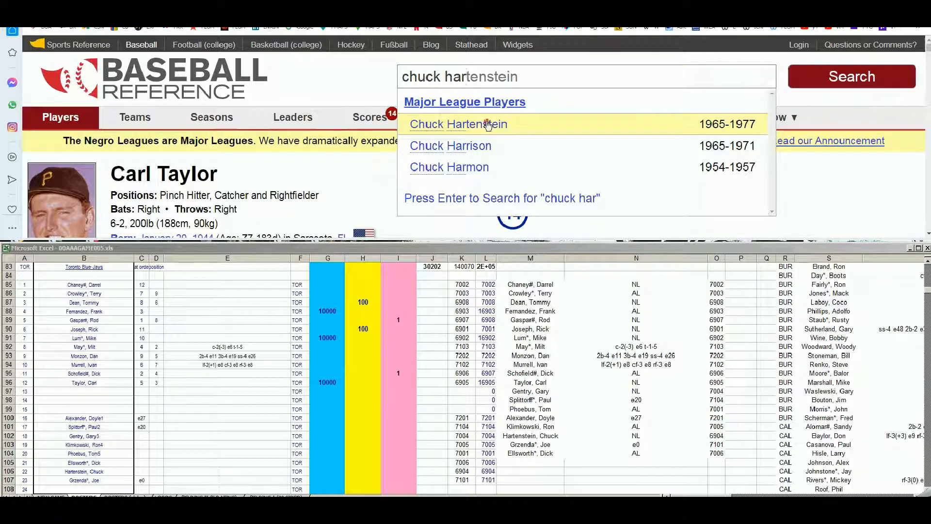
{"action": "left_click", "coordinate": [491, 125]}
{"action": "scroll", "coordinate": [555, 142], "scroll_direction": "down", "scroll_amount": 2}
{"action": "scroll", "coordinate": [555, 142], "scroll_direction": "down", "scroll_amount": 6}
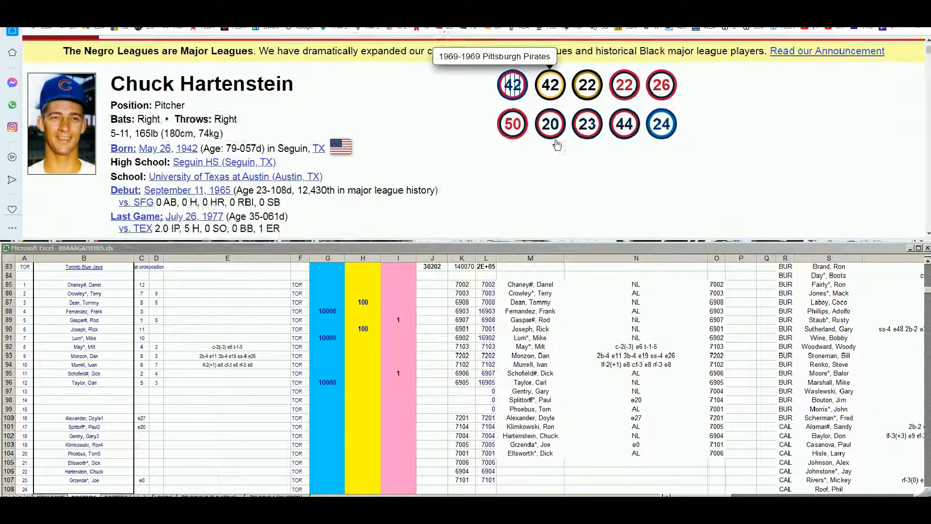
{"action": "scroll", "coordinate": [562, 131], "scroll_direction": "down", "scroll_amount": 10}
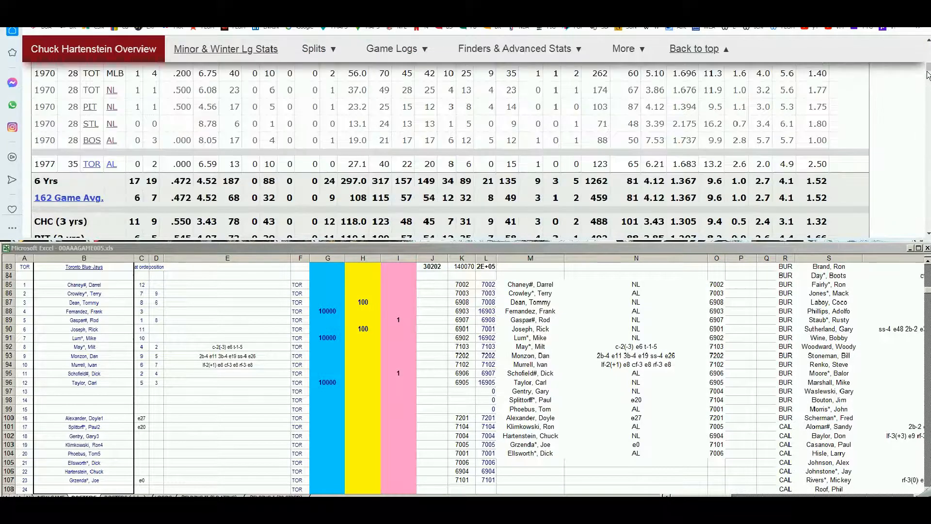
{"action": "scroll", "coordinate": [312, 133], "scroll_direction": "up", "scroll_amount": 1}
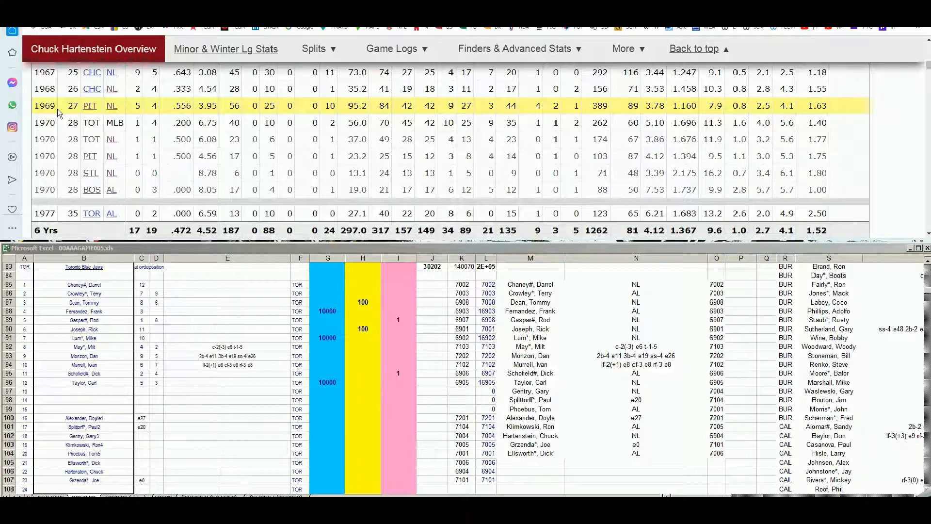
{"action": "mouse_move", "coordinate": [209, 109]}
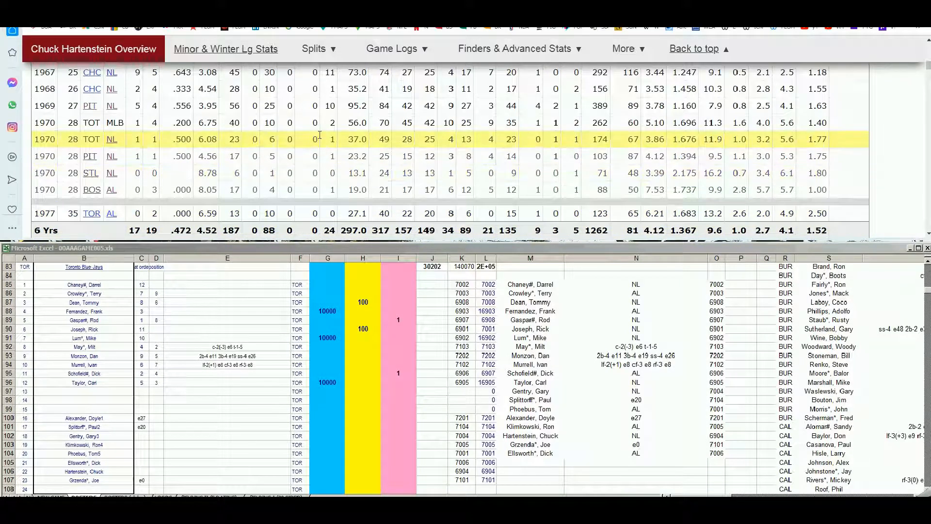
Enter 1 in the pink column I for Chuck Hartenstein in the Toronto roster.
{"action": "left_click", "coordinate": [378, 386]}
{"action": "left_click", "coordinate": [367, 399]}
{"action": "key", "text": "Down"}
{"action": "key", "text": "Down"}
{"action": "key", "text": "Down"}
{"action": "key", "text": "Down"}
{"action": "key", "text": "Down"}
{"action": "key", "text": "Down"}
{"action": "key", "text": "Down"}
{"action": "key", "text": "Down"}
{"action": "key", "text": "Right"}
{"action": "type", "text": "1"}
{"action": "key", "text": "ctrl+Return"}
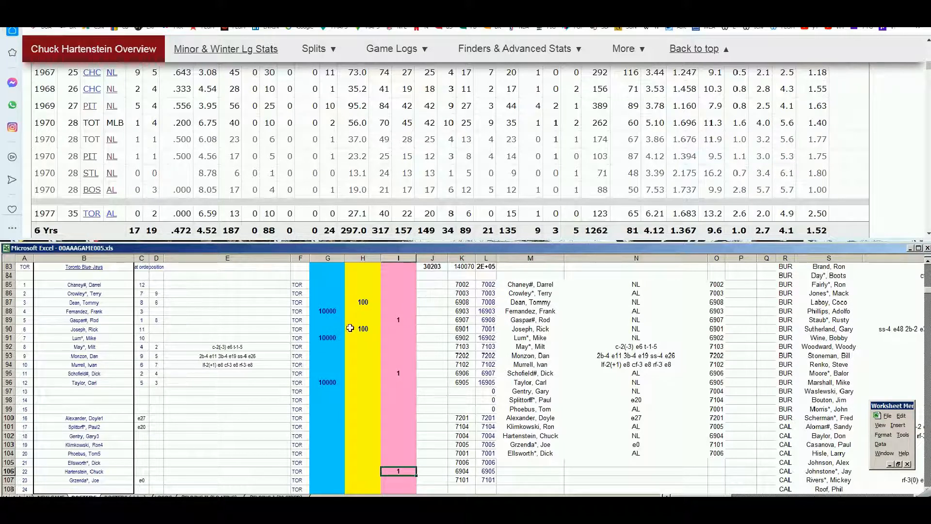
Compare Toronto's code total in column J with the totals of the other teams in the roster sheet, starting from Baltimore.
{"action": "left_click", "coordinate": [434, 267]}
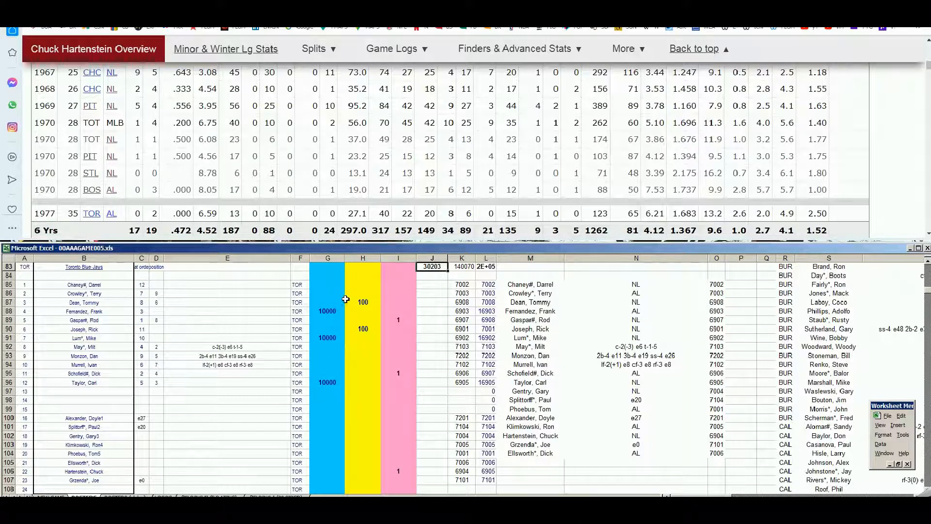
{"action": "left_click", "coordinate": [435, 276]}
{"action": "left_click", "coordinate": [433, 312]}
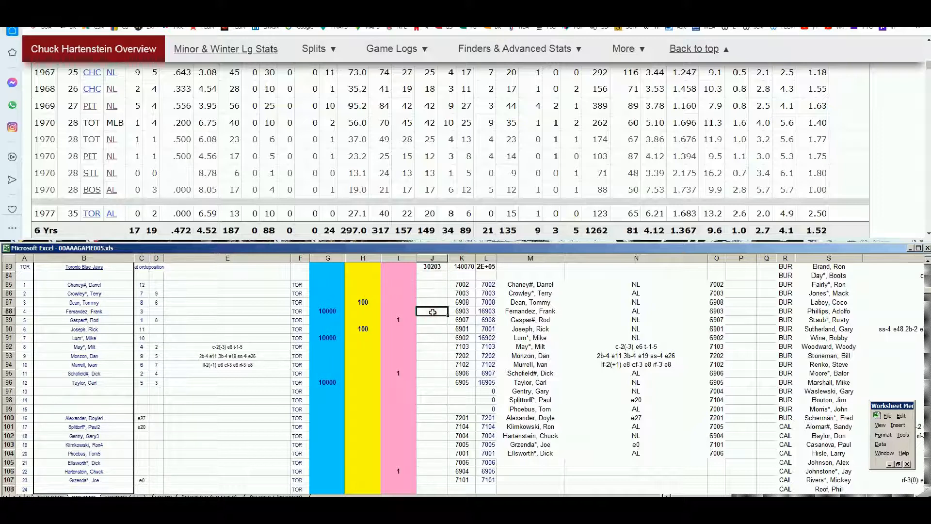
{"action": "key", "text": "Page_Up"}
{"action": "key", "text": "Page_Up"}
{"action": "key", "text": "Page_Up"}
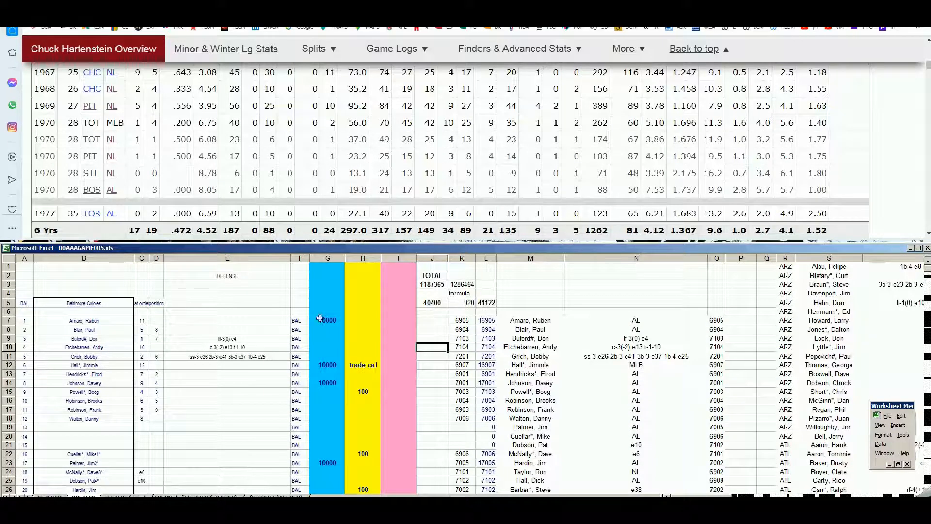
{"action": "left_click", "coordinate": [433, 302]}
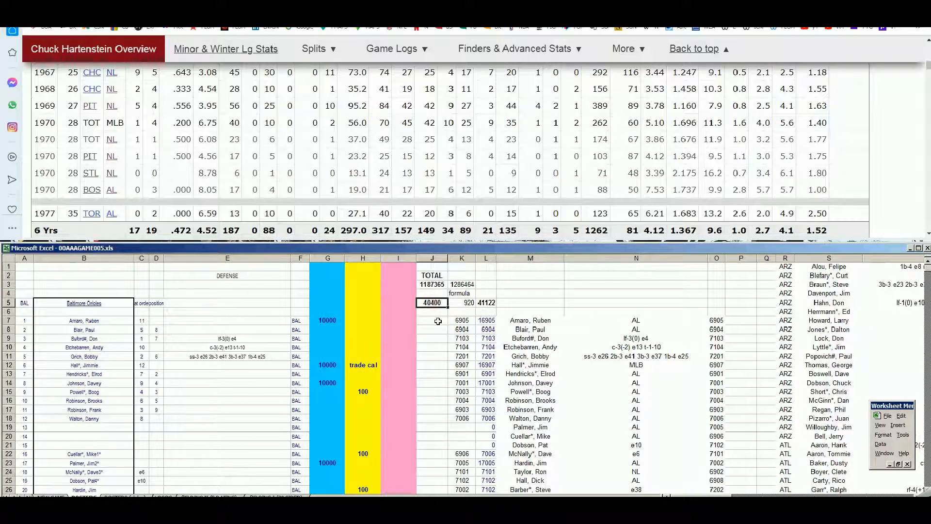
{"action": "scroll", "coordinate": [439, 321], "scroll_direction": "down", "scroll_amount": 8}
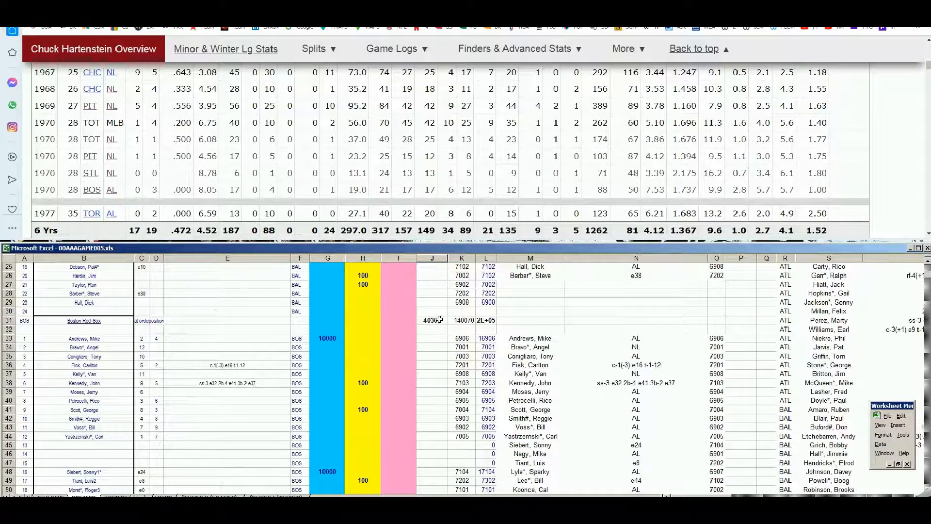
{"action": "scroll", "coordinate": [439, 320], "scroll_direction": "down", "scroll_amount": 14}
{"action": "scroll", "coordinate": [438, 327], "scroll_direction": "down", "scroll_amount": 4}
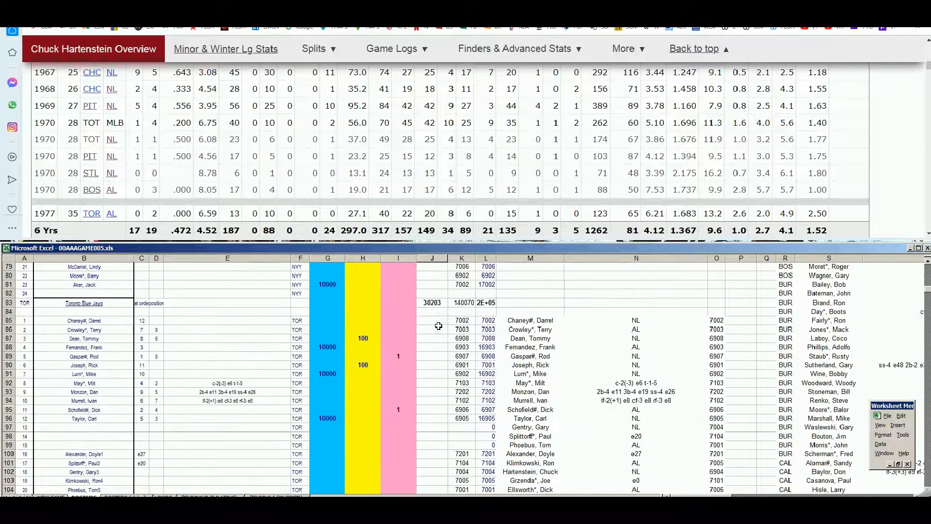
{"action": "scroll", "coordinate": [439, 327], "scroll_direction": "down", "scroll_amount": 1}
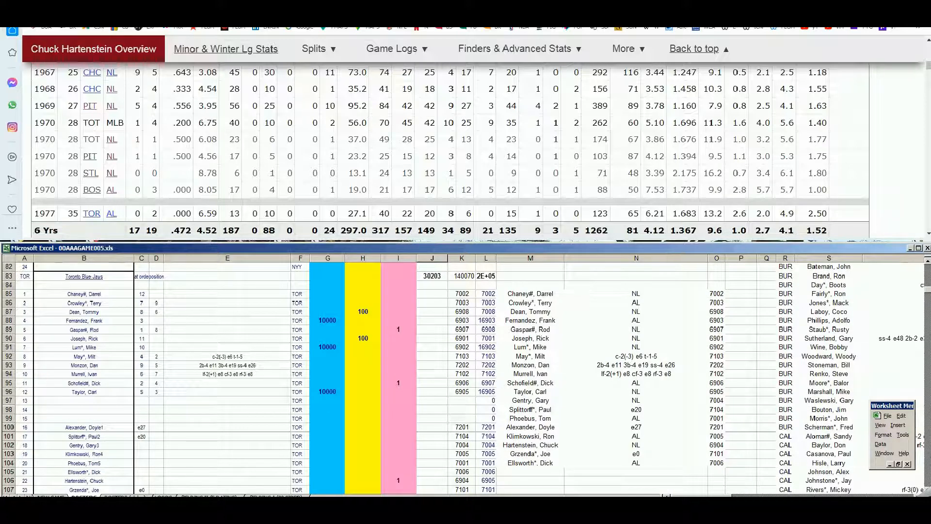
{"action": "scroll", "coordinate": [414, 388], "scroll_direction": "down", "scroll_amount": 1}
{"action": "left_click", "coordinate": [377, 355]}
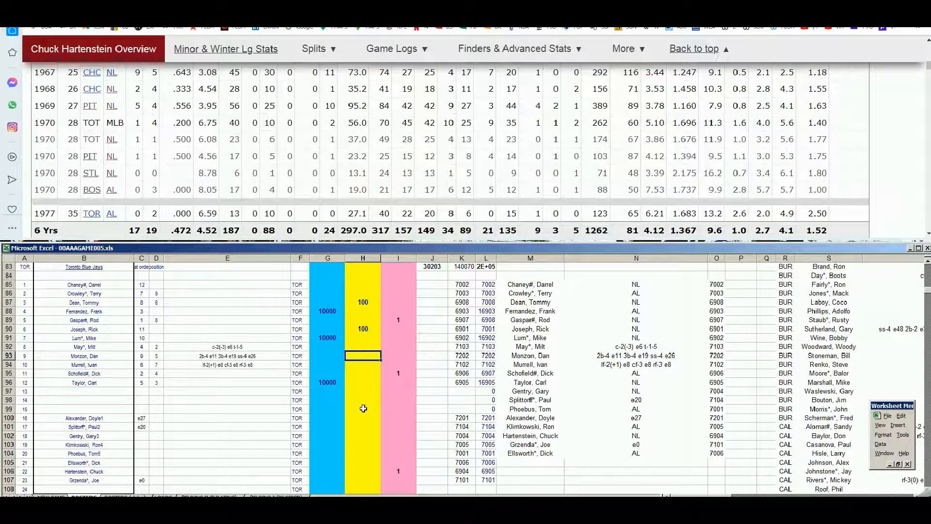
{"action": "left_click", "coordinate": [323, 364]}
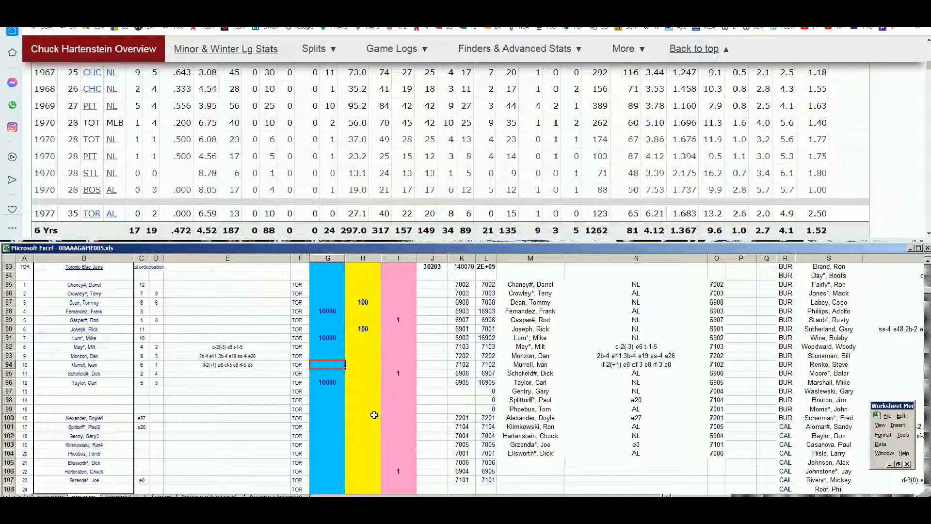